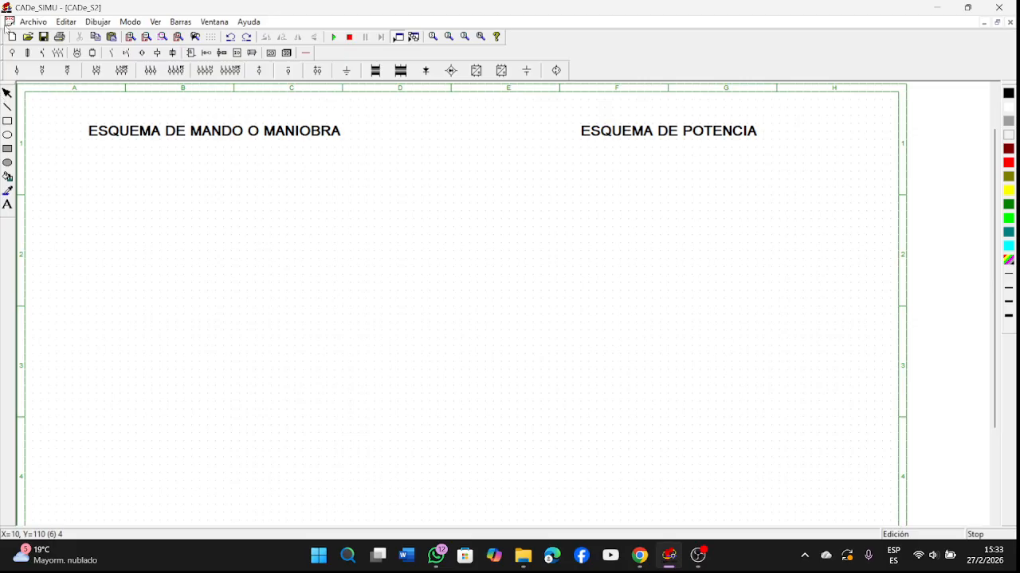
Place an L phase supply terminal below the ESQUEMA DE MANDO O MANIOBRA title and a single-pole thermal-magnetic breaker beneath it.
left_click(19, 70)
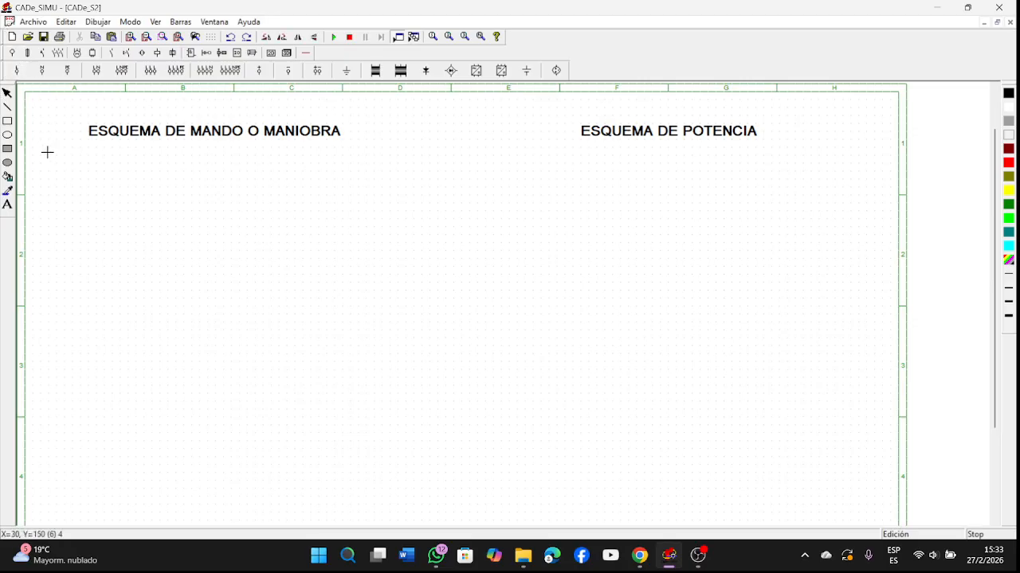
left_click(210, 171)
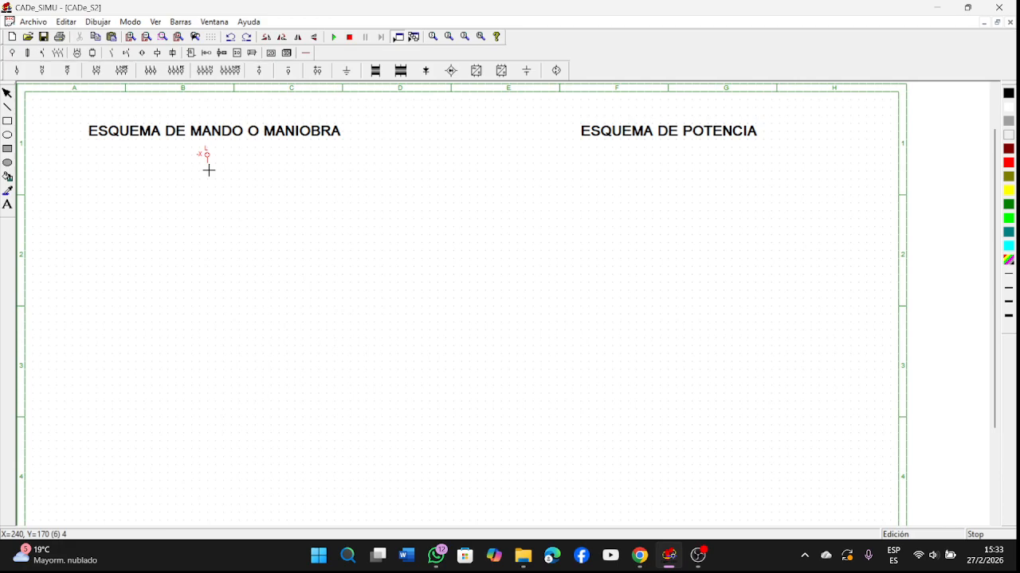
right_click(333, 289)
left_click(44, 54)
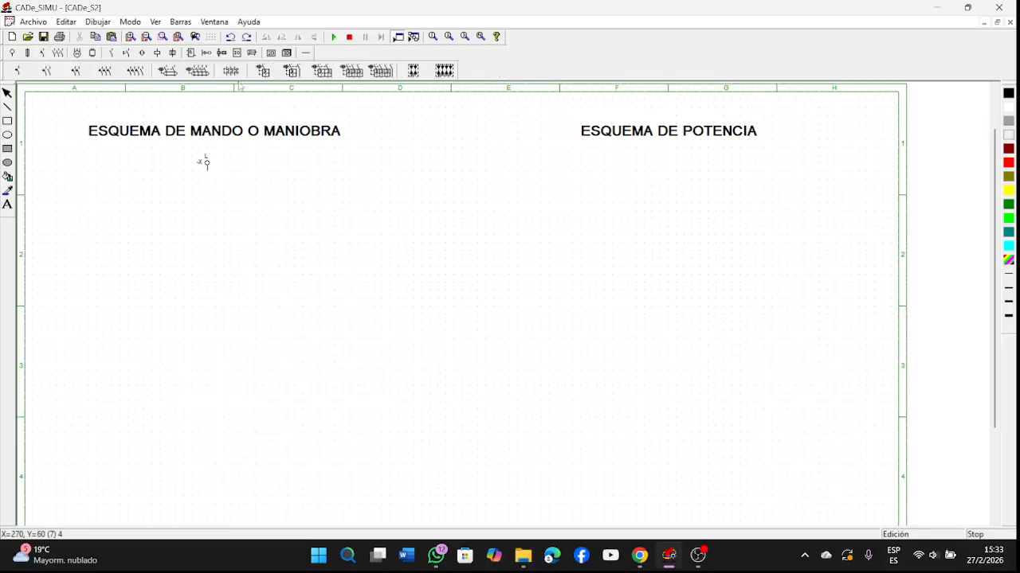
left_click(262, 74)
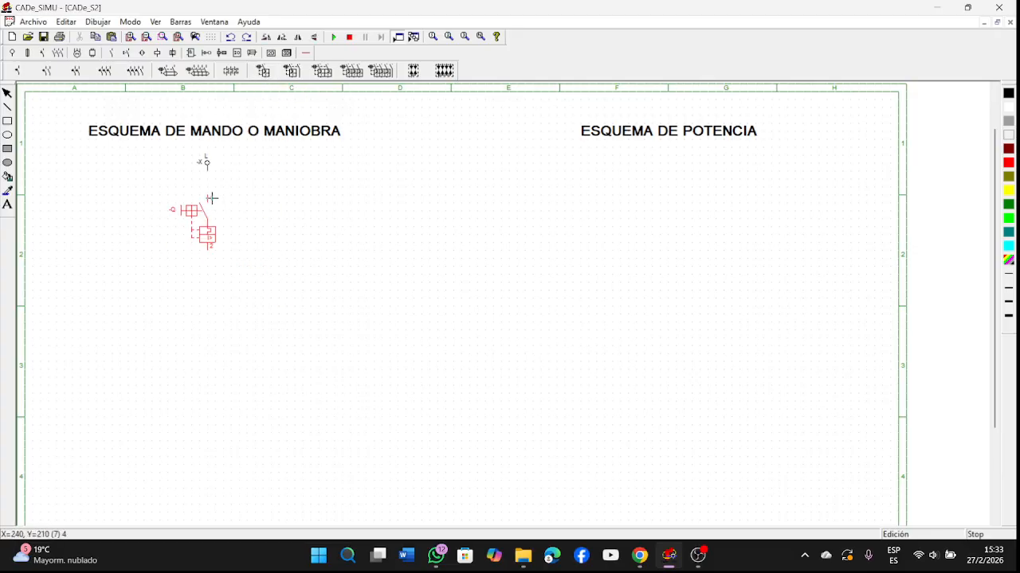
left_click(211, 188)
right_click(305, 265)
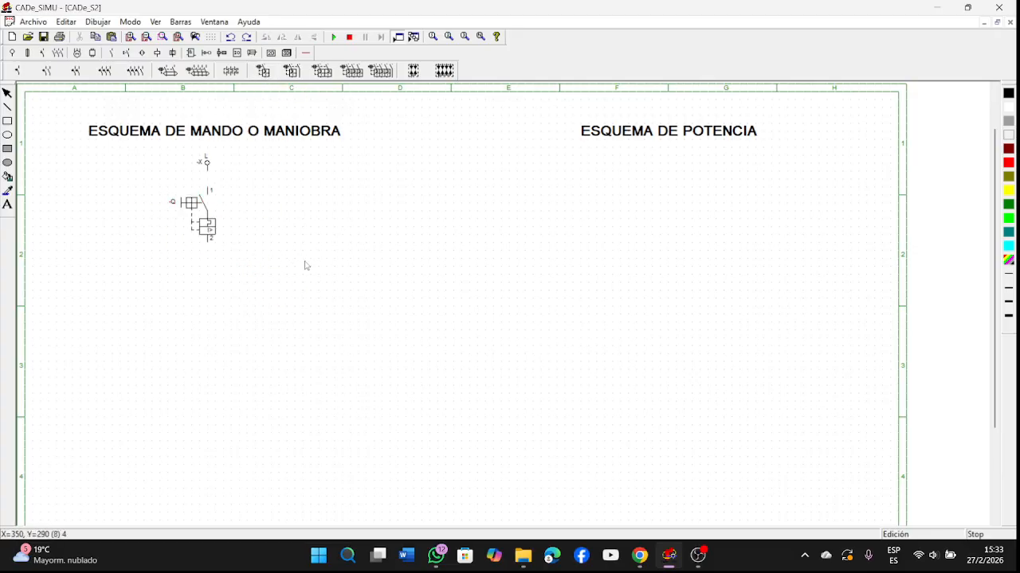
Add a normally open maintained switch with contacts 13-14 below the breaker, and a contactor coil A1-A2 beneath the switch.
left_click(126, 54)
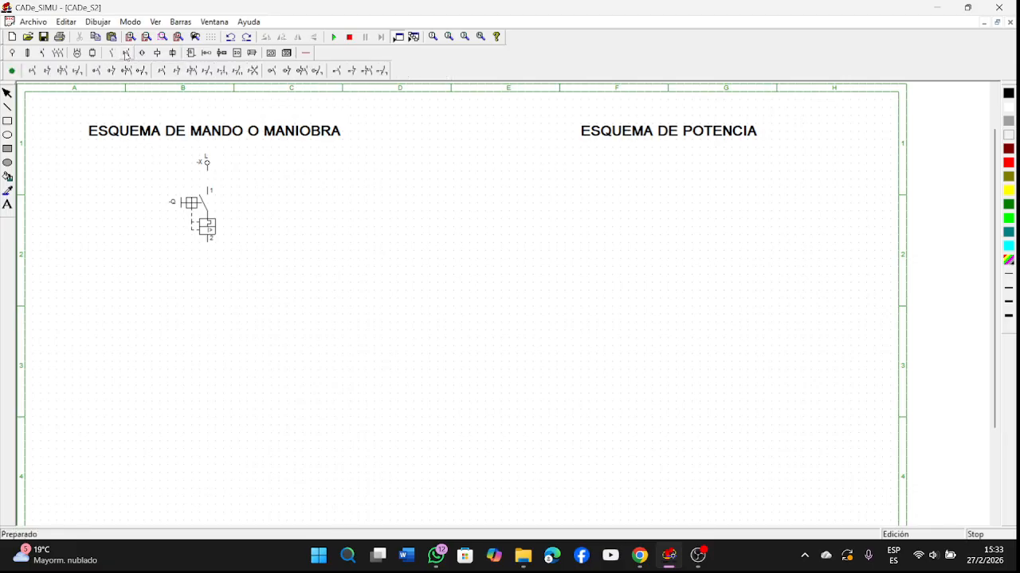
left_click(161, 72)
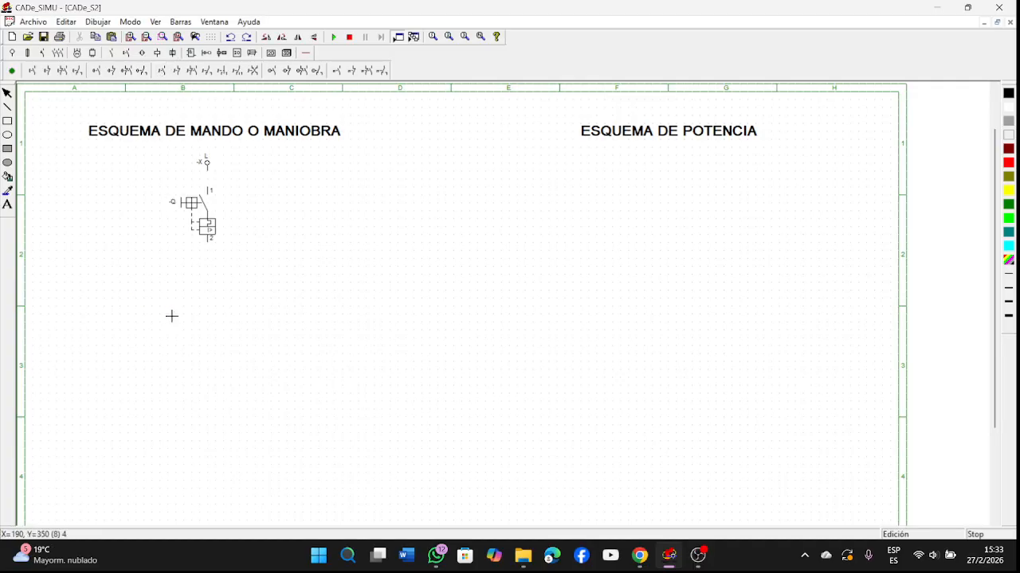
left_click(214, 274)
right_click(296, 356)
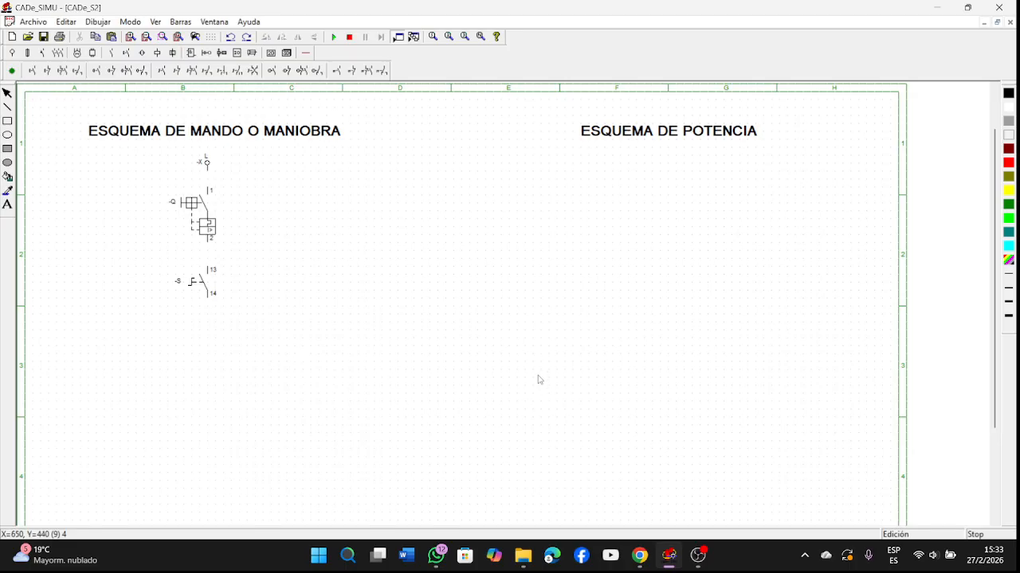
left_click(157, 55)
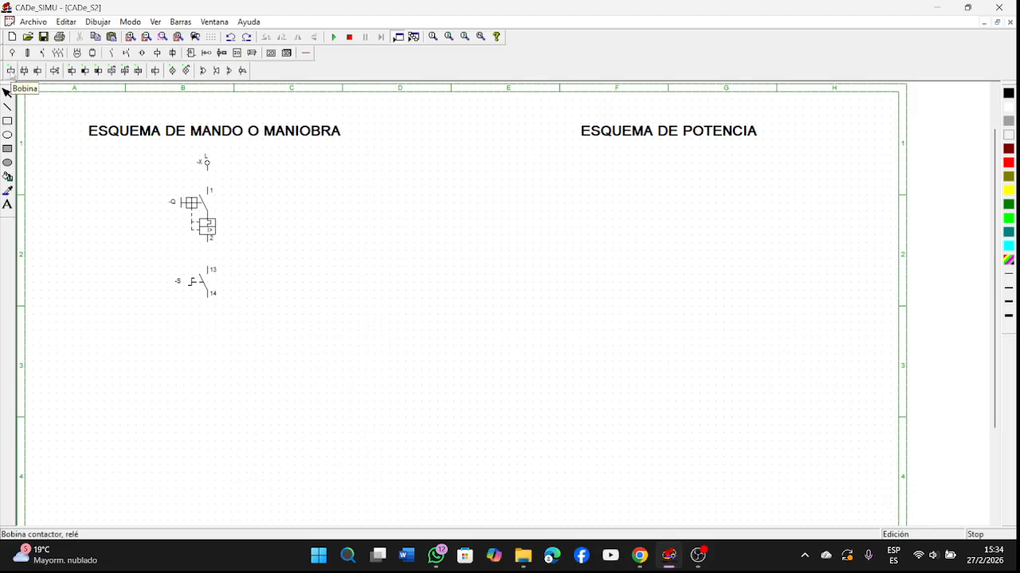
left_click(10, 71)
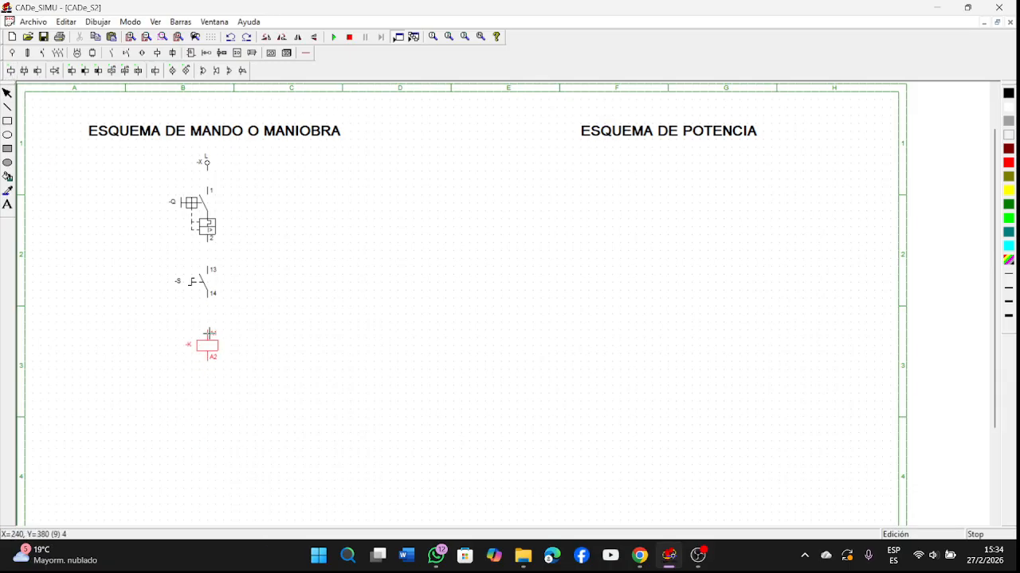
left_click(208, 333)
key("Escape")
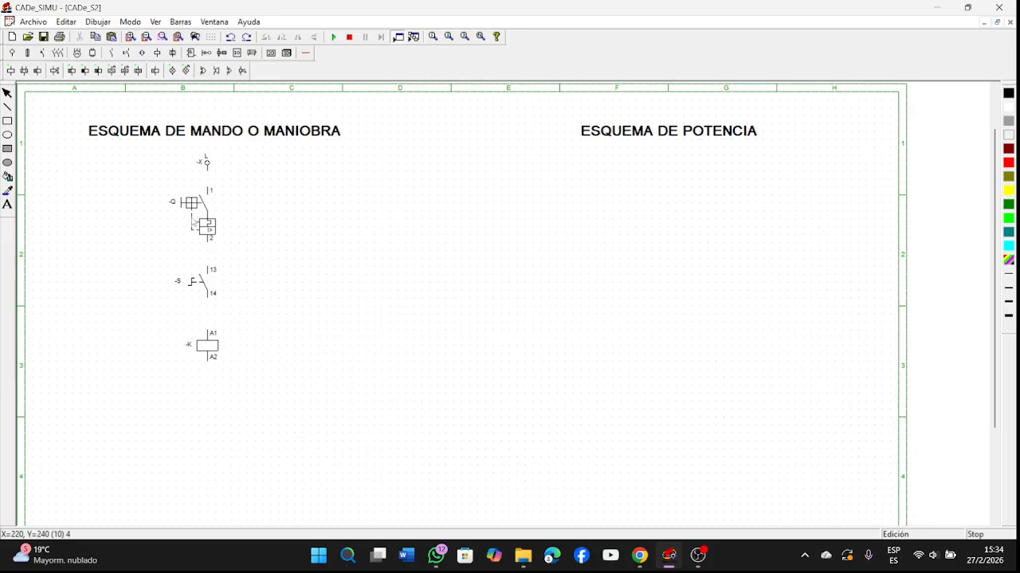
Place a signal lamp X1-X2 beside the contactor coil and an N neutral supply terminal below and to the coil's left.
left_click(173, 73)
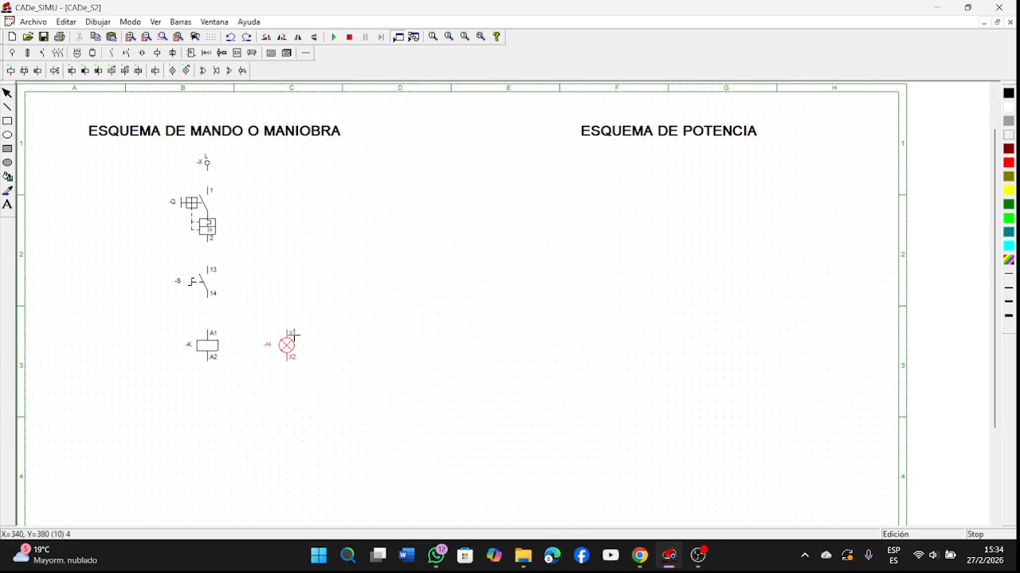
left_click(294, 335)
right_click(339, 430)
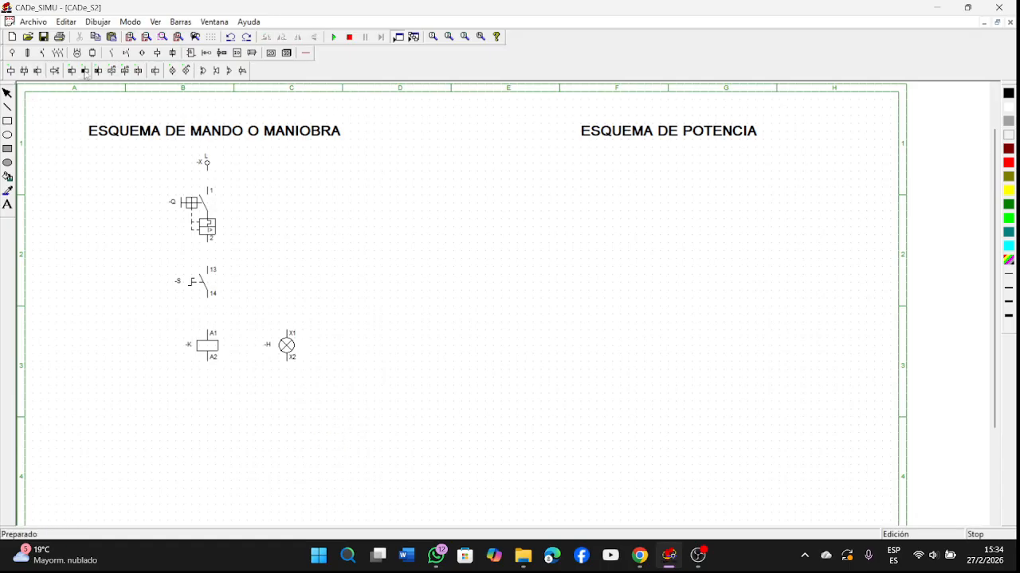
left_click(12, 53)
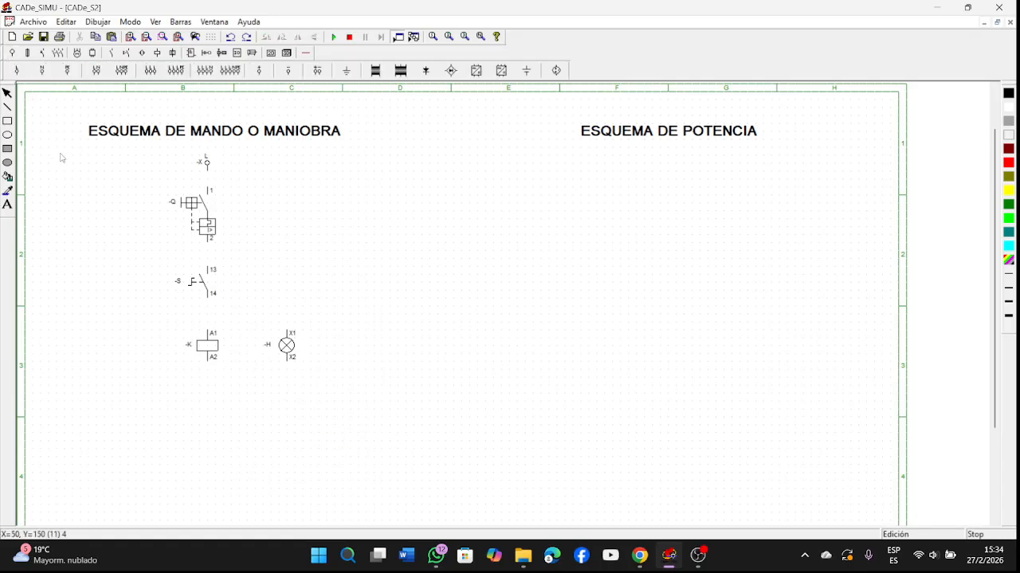
left_click(153, 415)
Wire the phase conductor from L through the breaker and switch to coil terminal A1, with a branch to lamp terminal X1.
left_click(306, 53)
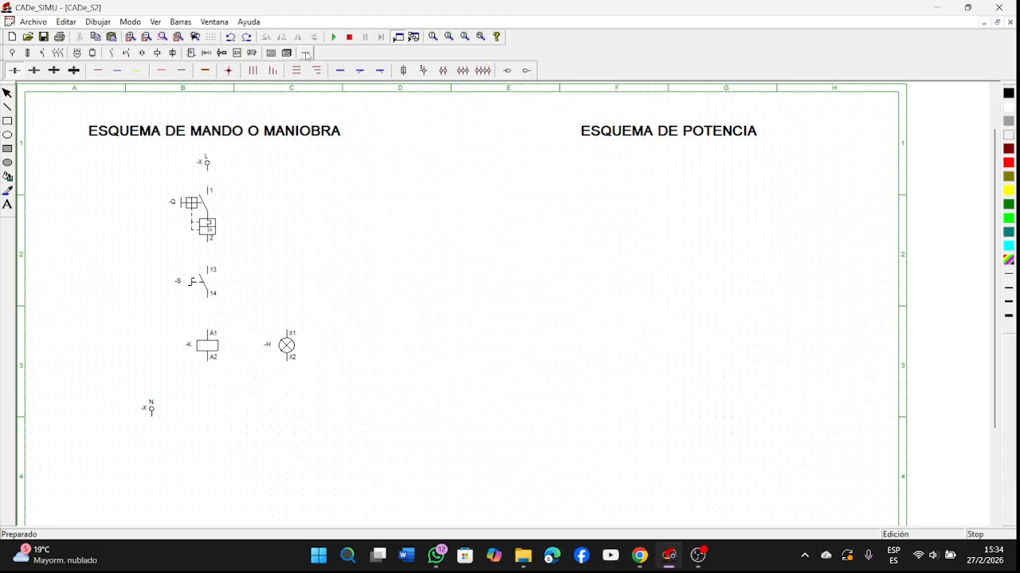
left_click(96, 72)
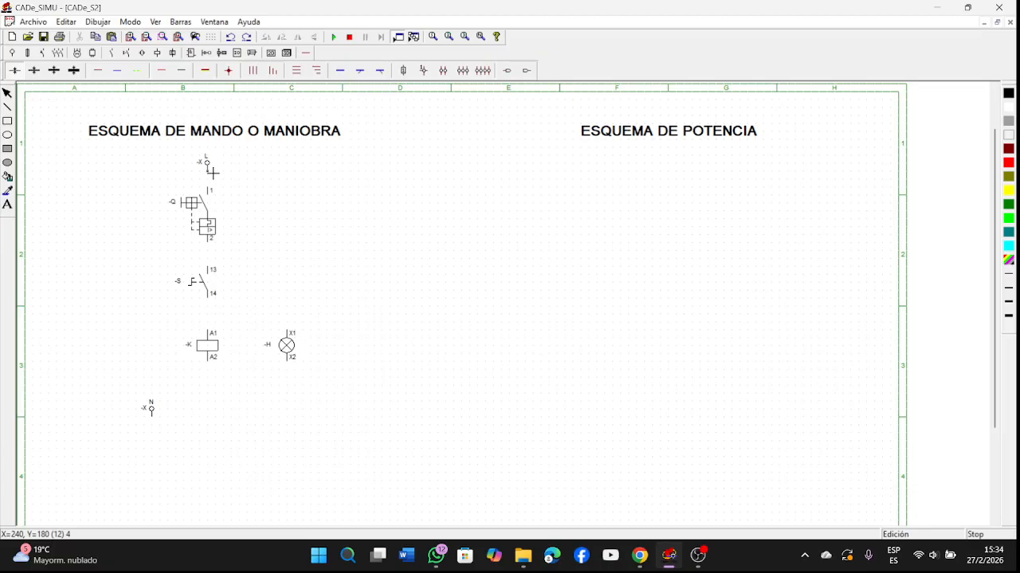
left_click_drag(216, 183, 216, 190)
left_click_drag(216, 250, 221, 270)
left_click_drag(212, 300, 221, 328)
mouse_move(210, 316)
left_mouse_down()
mouse_move(289, 319)
mouse_move(287, 329)
left_mouse_up()
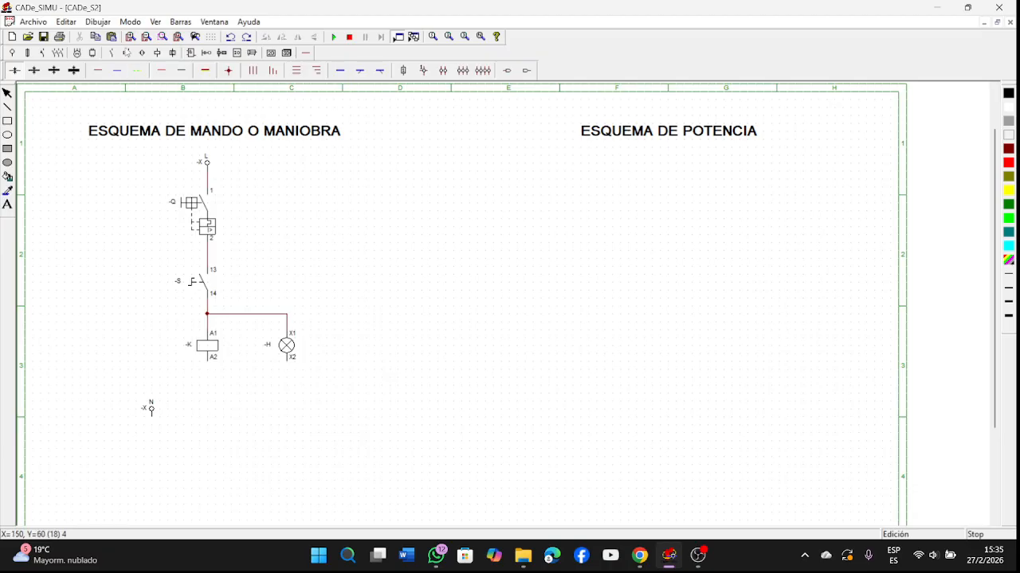
Draw a horizontal neutral conductor from the N terminal and connect coil terminal A2 and lamp terminal X2 to it.
left_click(117, 71)
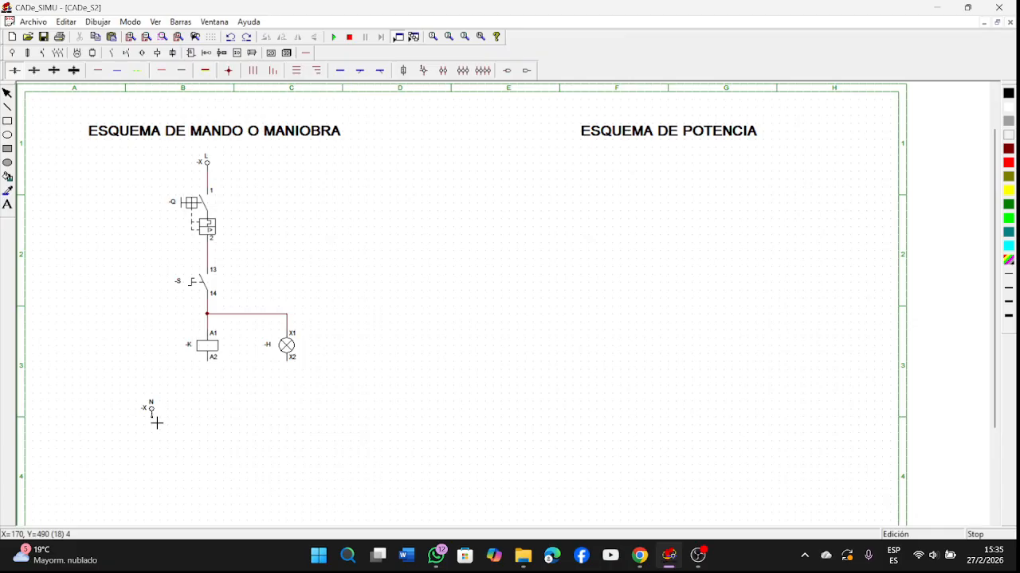
left_click_drag(159, 421, 330, 448)
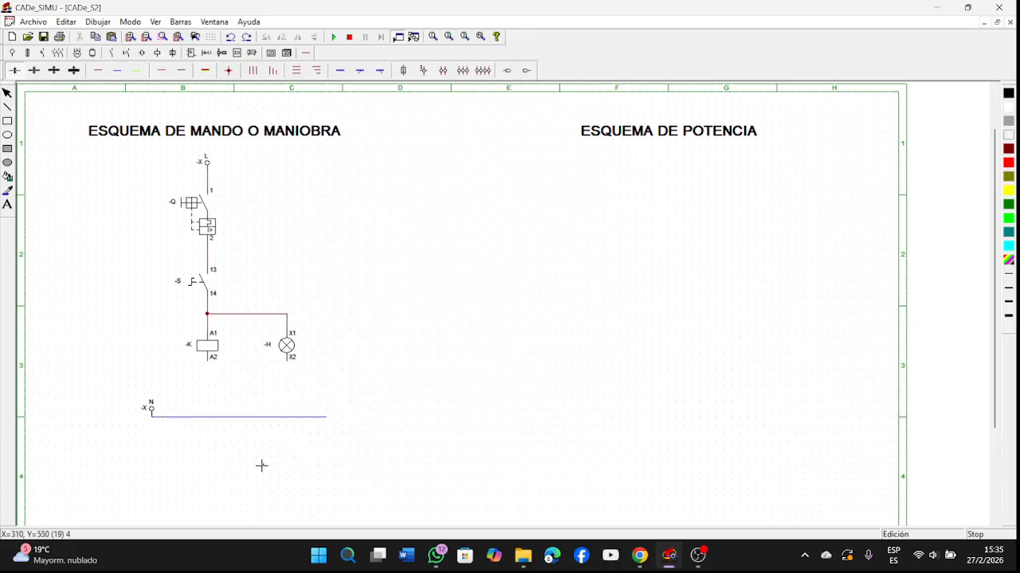
left_click_drag(213, 365, 215, 417)
left_click_drag(290, 362, 296, 418)
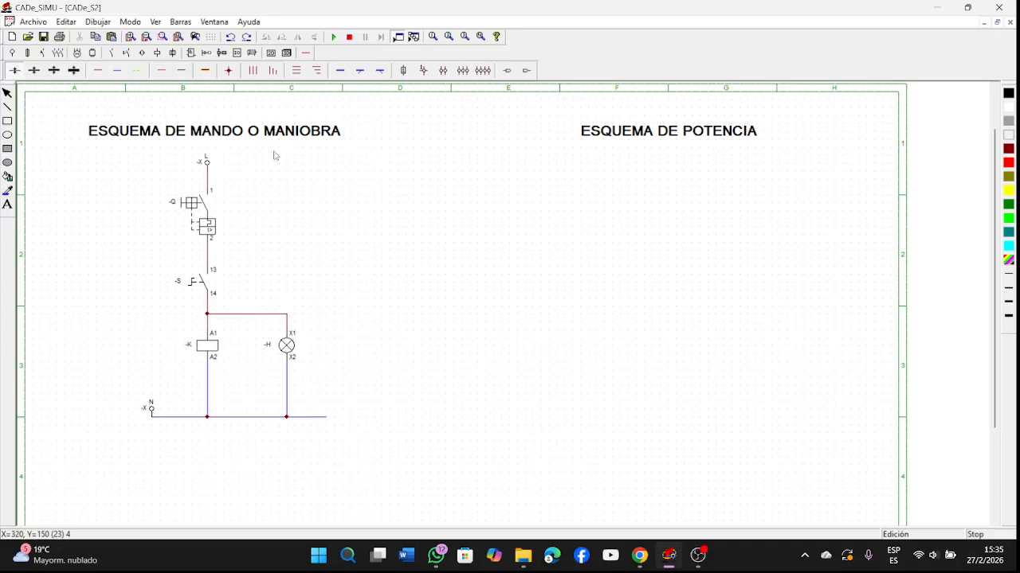
Simulate the control circuit by closing the breaker and toggling the maintained switch, and stop the simulation.
left_click(334, 38)
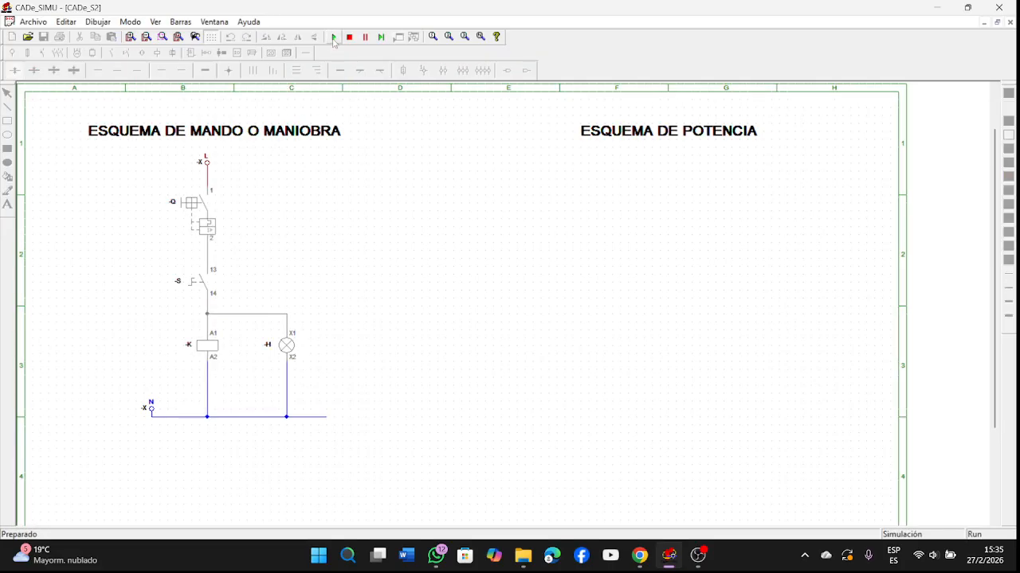
left_click(198, 207)
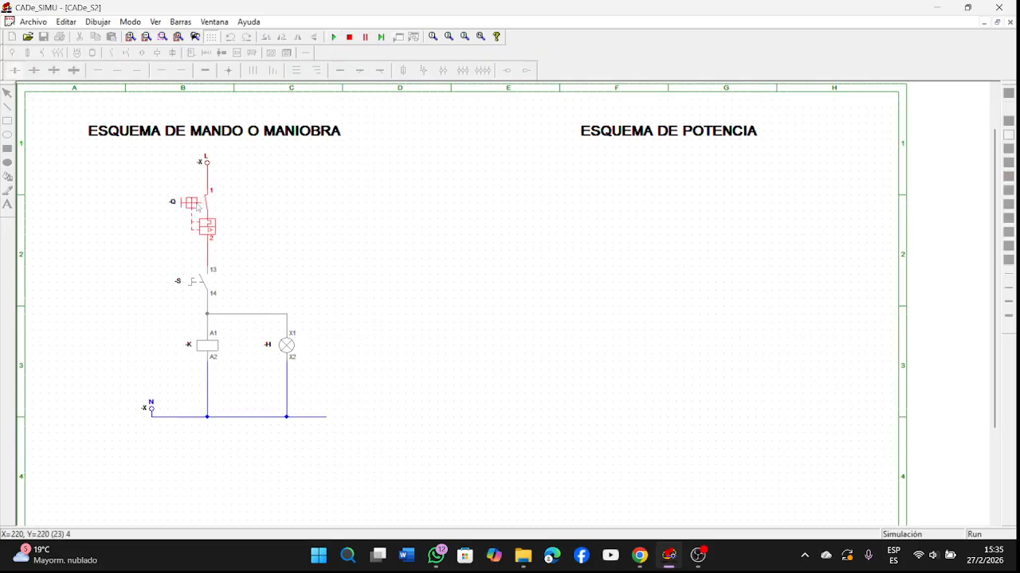
left_click(203, 286)
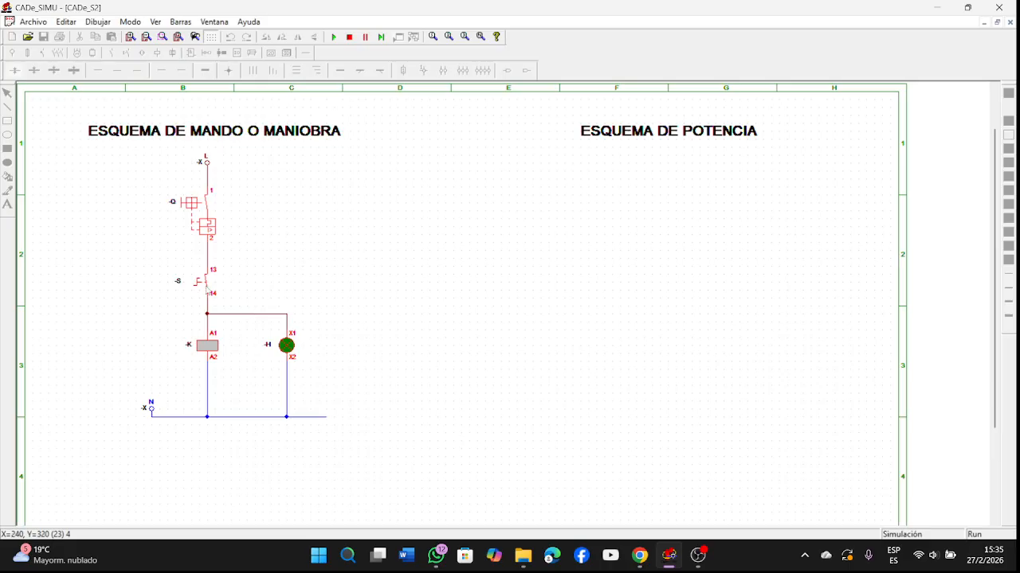
left_click_drag(204, 285, 204, 285)
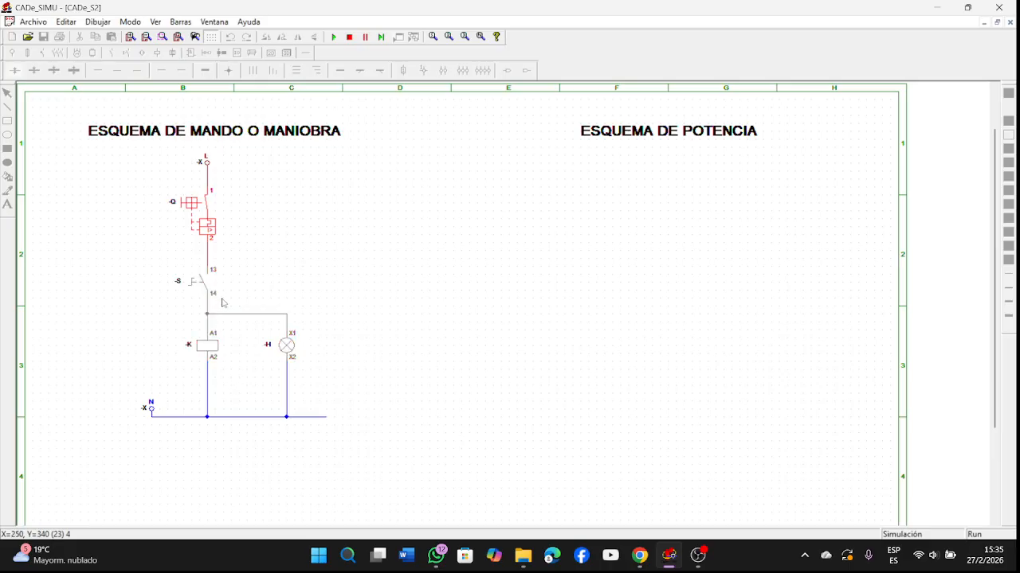
mouse_move(202, 286)
left_mouse_down()
mouse_move(209, 313)
mouse_move(206, 285)
left_mouse_up()
left_click(349, 37)
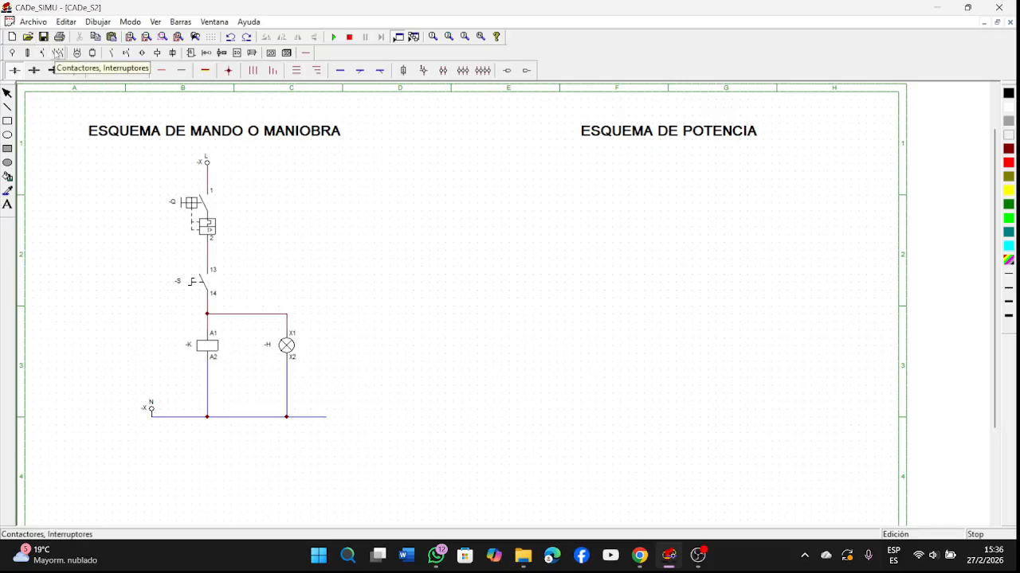
Place a three-phase L1-L2-L3 supply below the ESQUEMA DE POTENCIA title and a three-pole thermal-magnetic breaker beneath it.
left_click(13, 52)
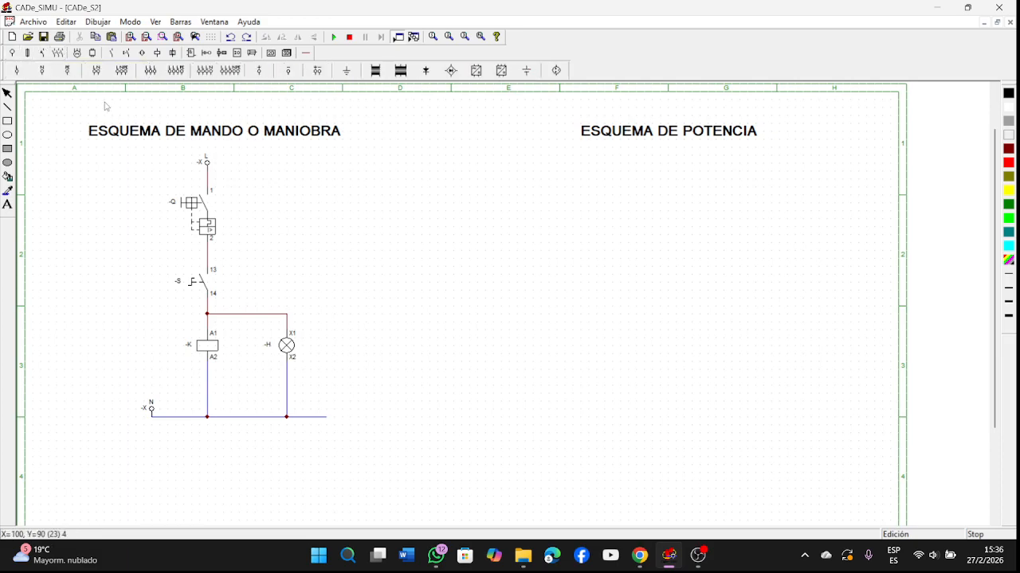
left_click(151, 70)
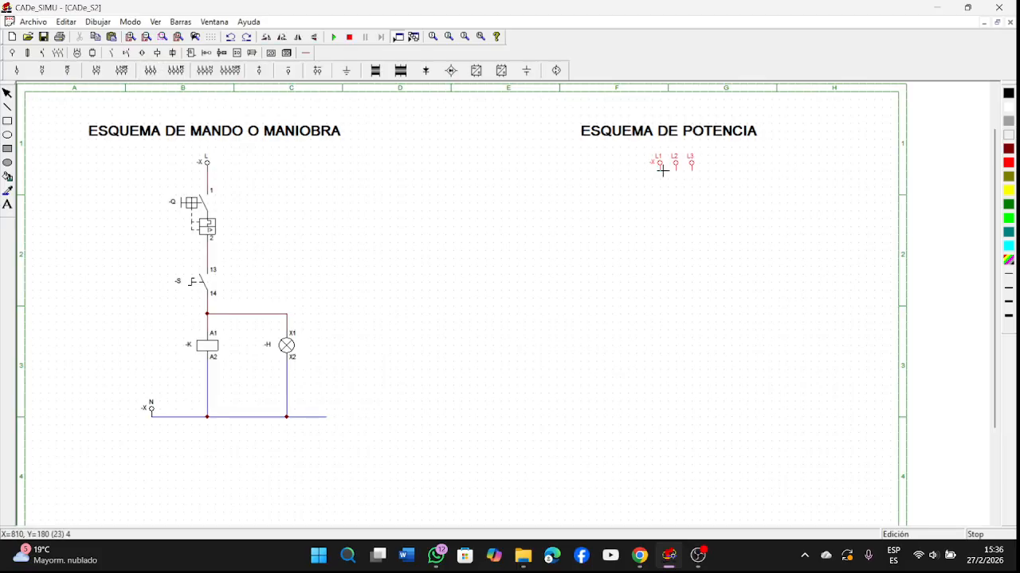
left_click(658, 172)
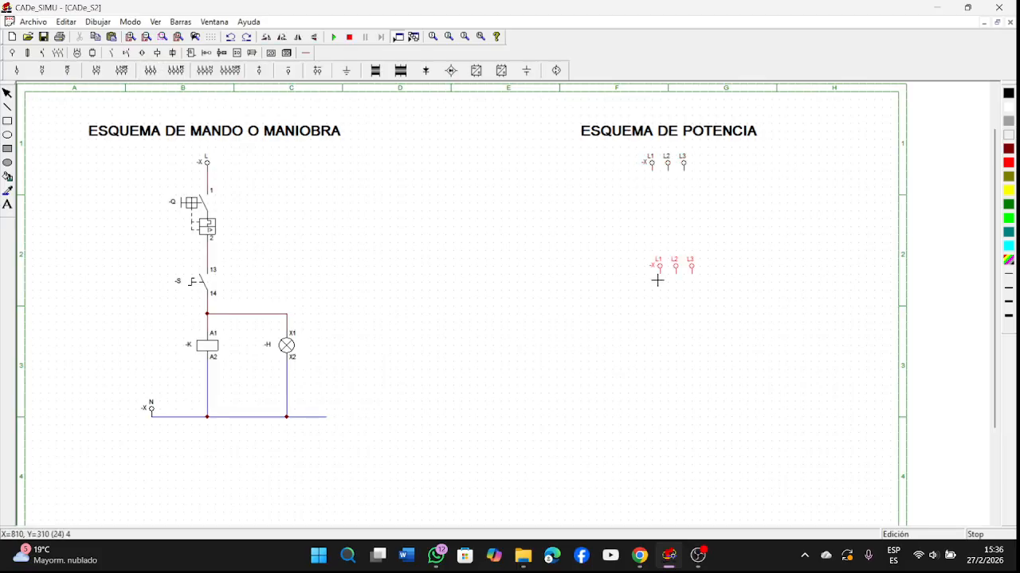
right_click(657, 281)
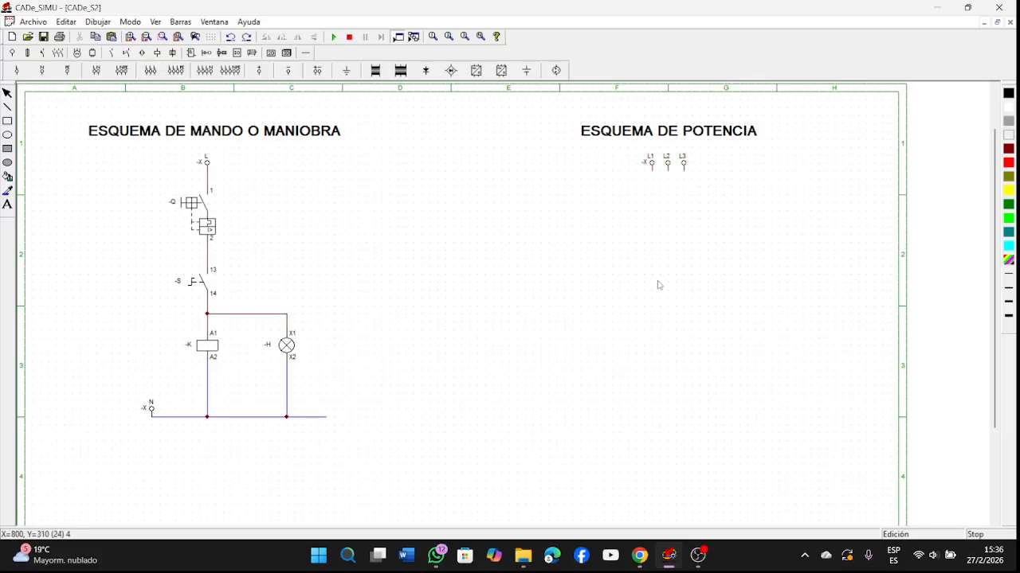
left_click(42, 53)
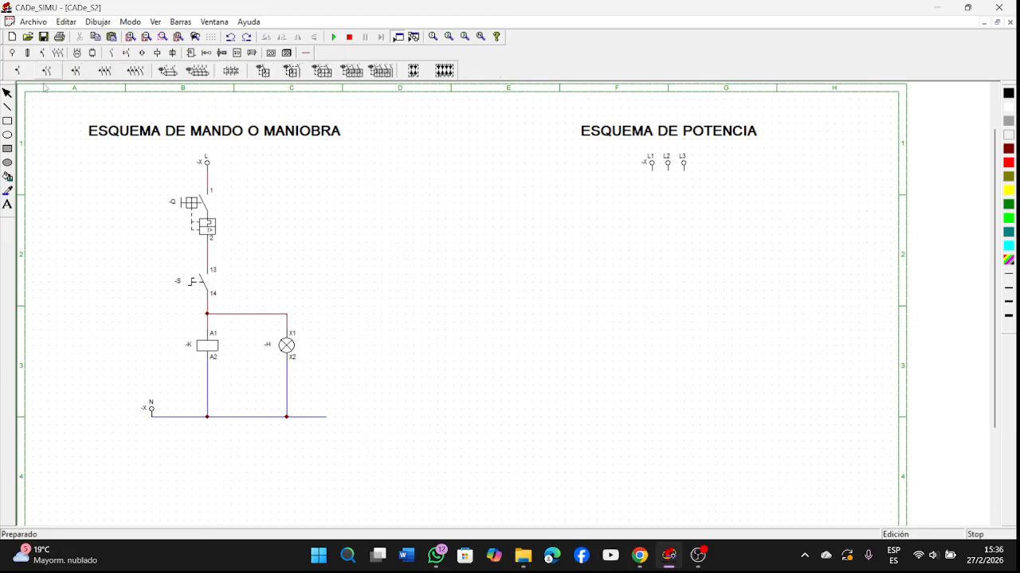
left_click(351, 71)
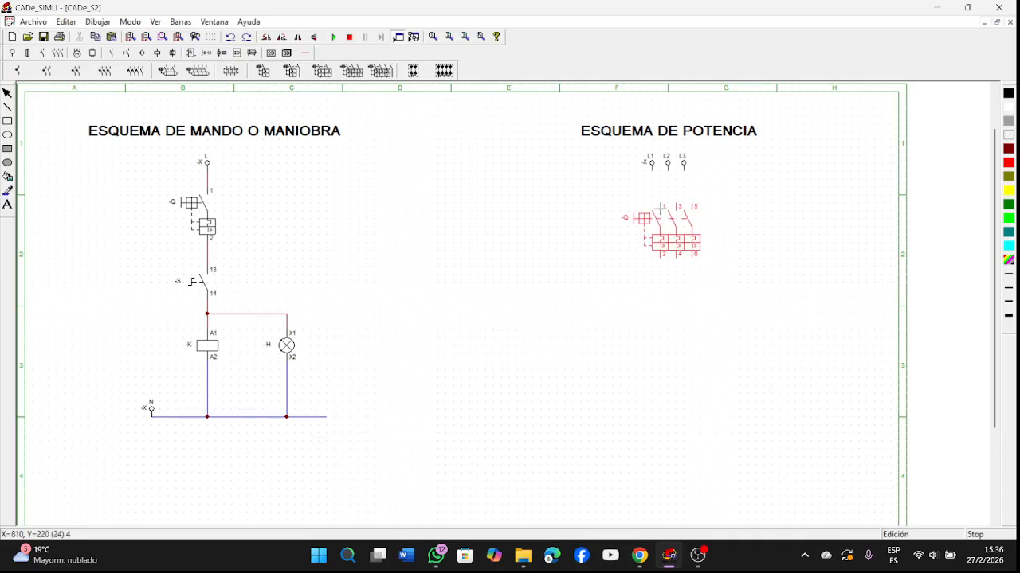
right_click(696, 312)
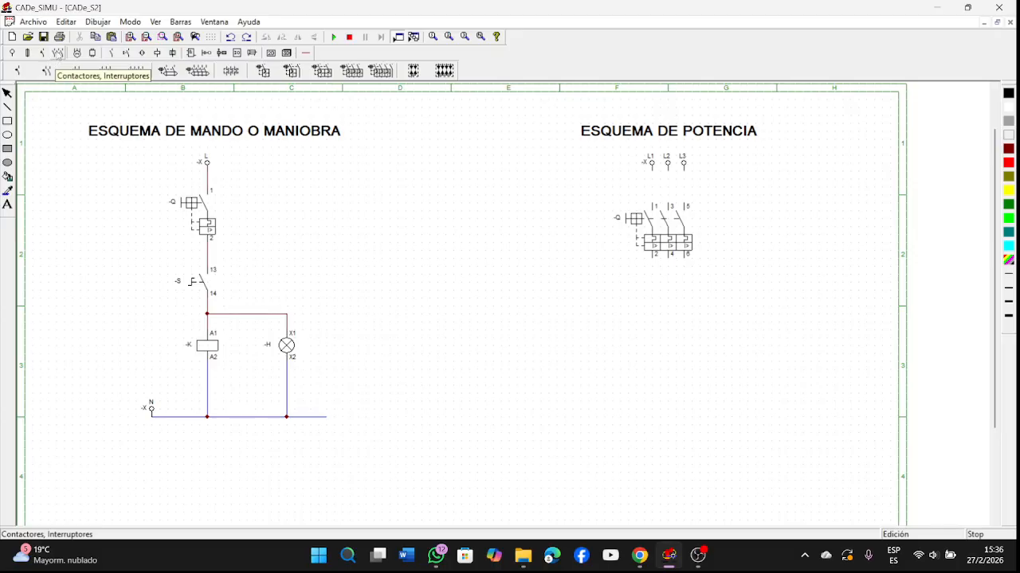
Place the three-pole contactor main contacts below the three-pole breaker, aligned with its poles.
left_click(58, 53)
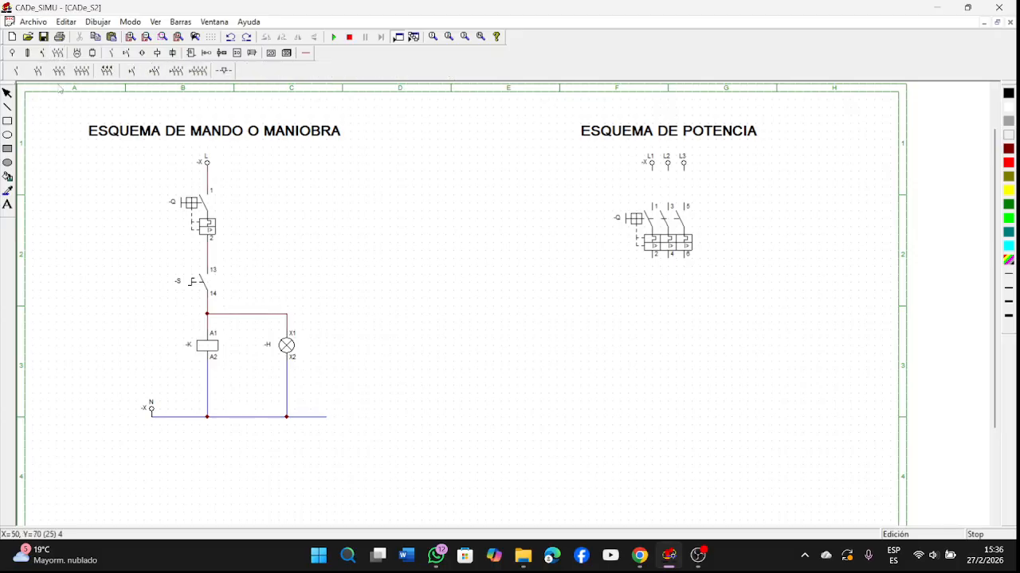
left_click(59, 71)
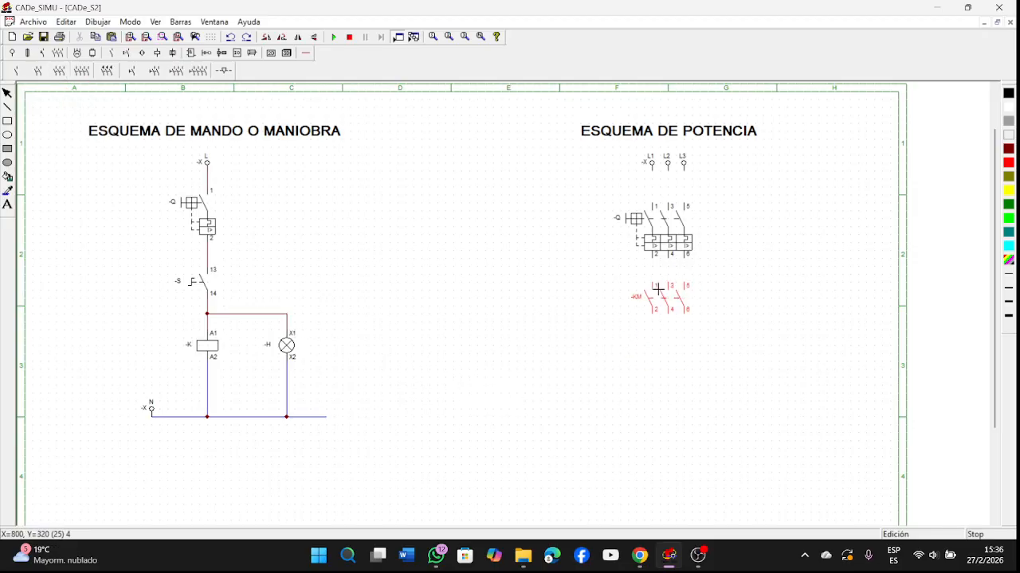
left_click(658, 293)
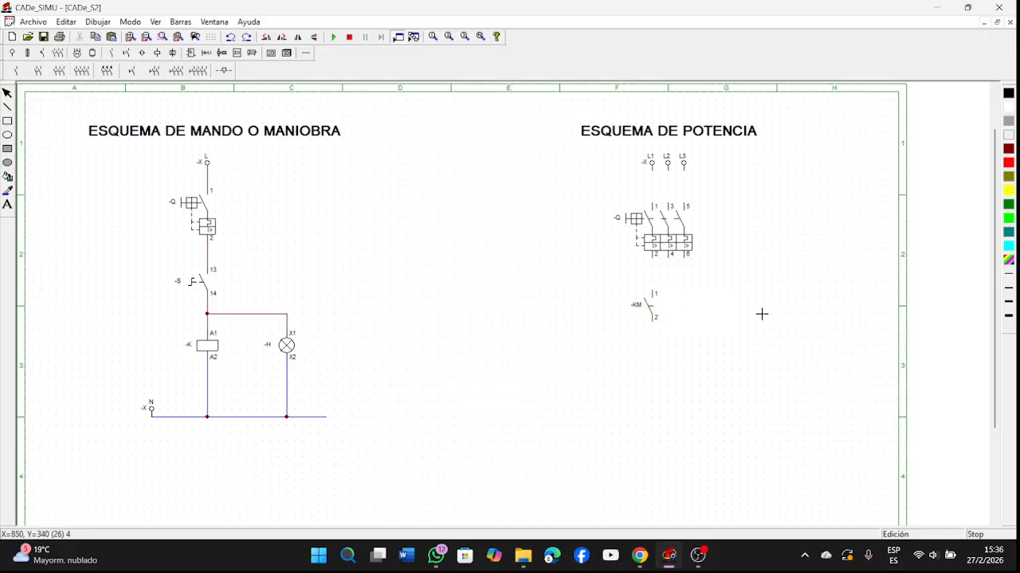
Place a three-phase motor with PE terminal below the KM main contacts, its U1, V1 and W1 terminals aligned with the poles.
key("Escape")
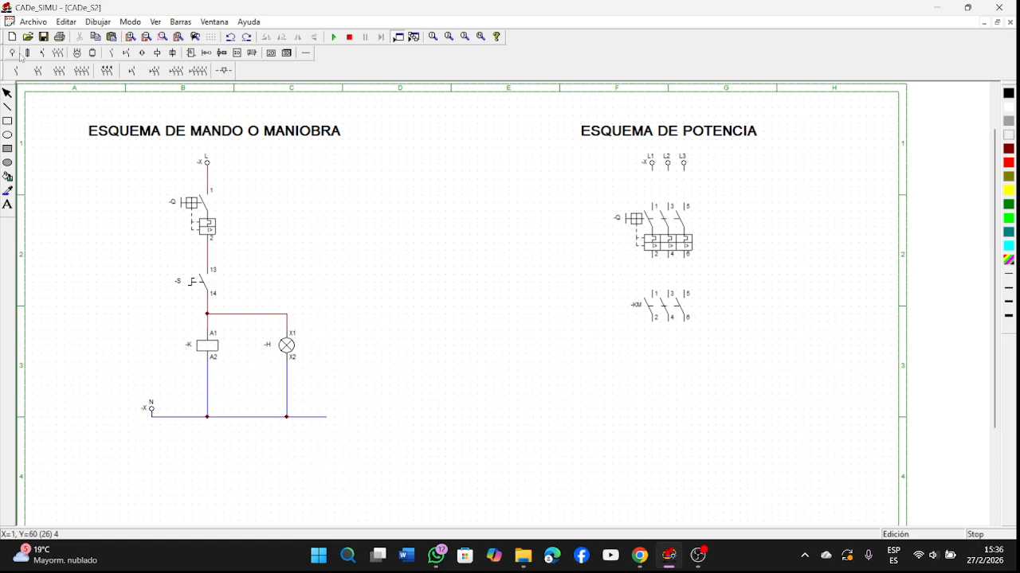
left_click(78, 56)
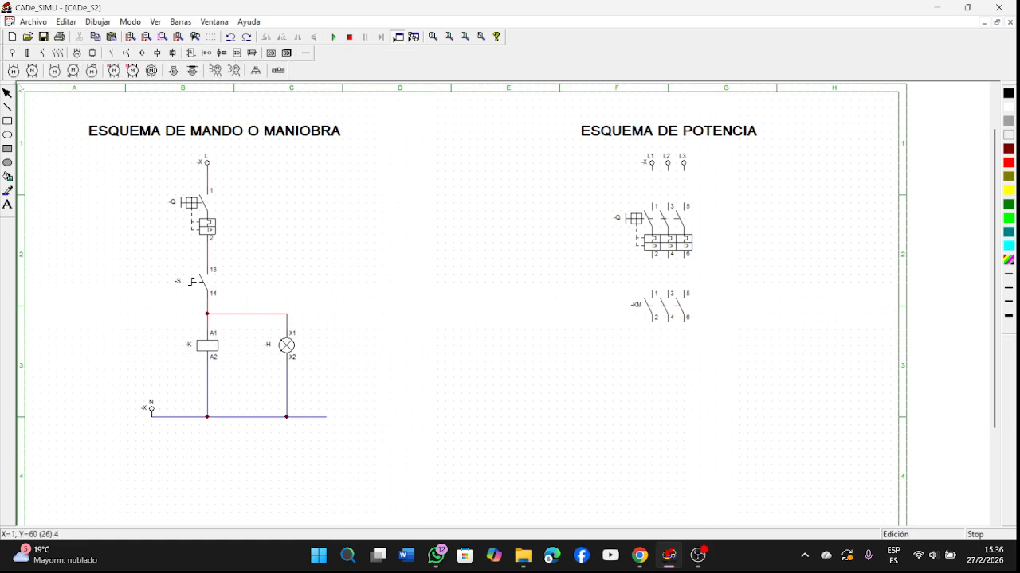
left_click(11, 71)
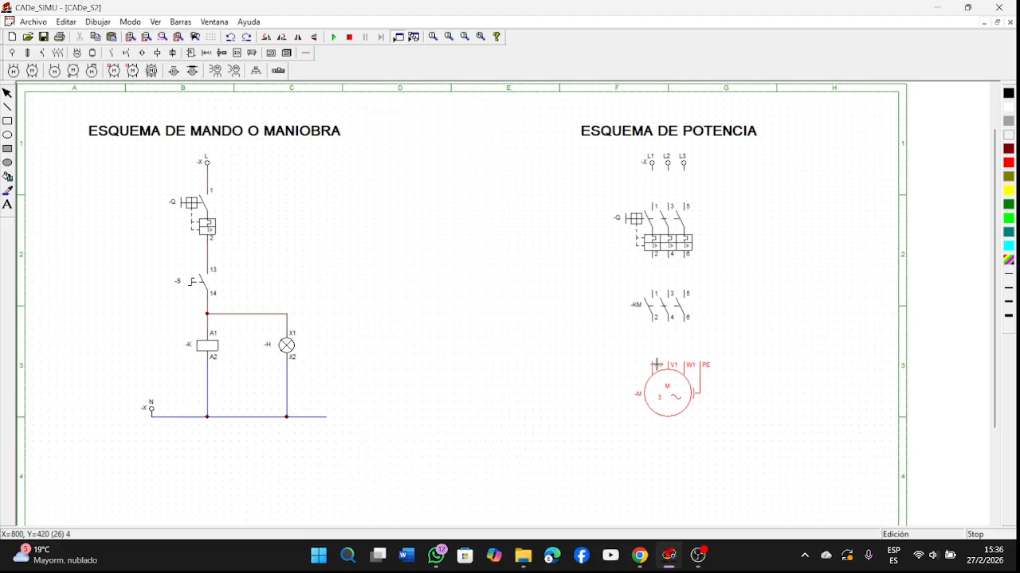
left_click(657, 364)
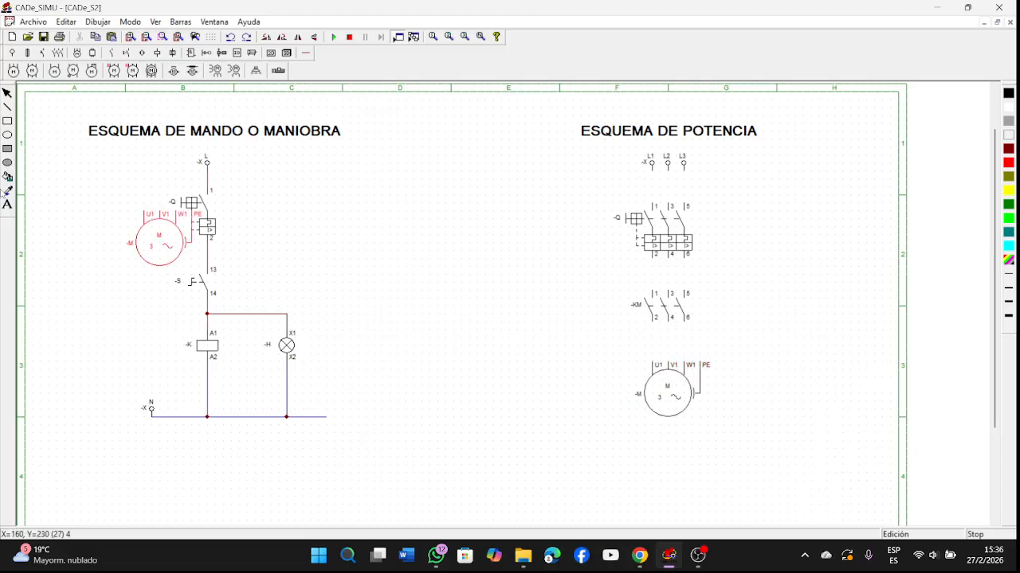
right_click(406, 301)
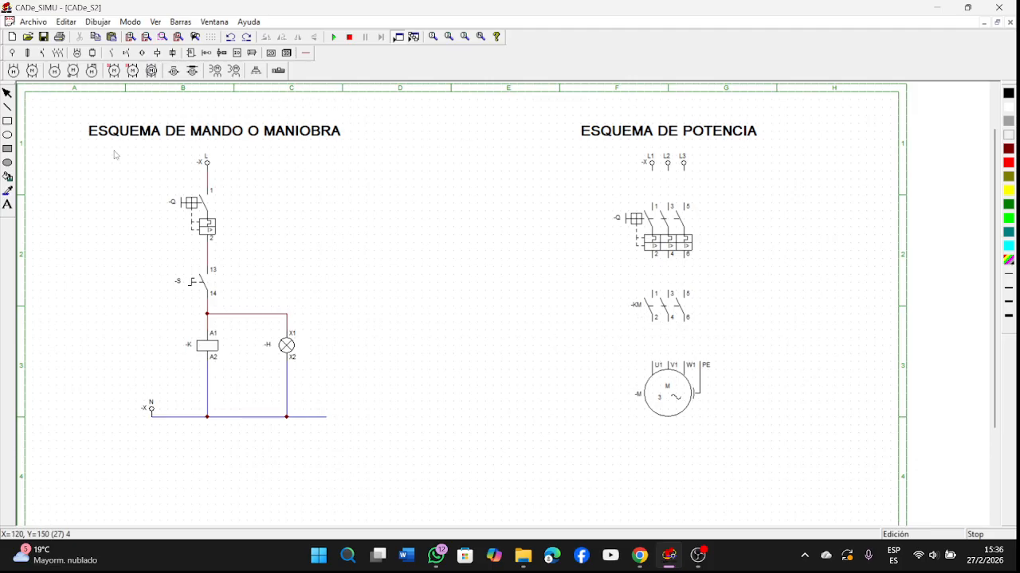
Wire the three phases from L1-L2-L3 through the three-pole breaker and the KM contacts to motor terminals U1, V1 and W1.
left_click(306, 53)
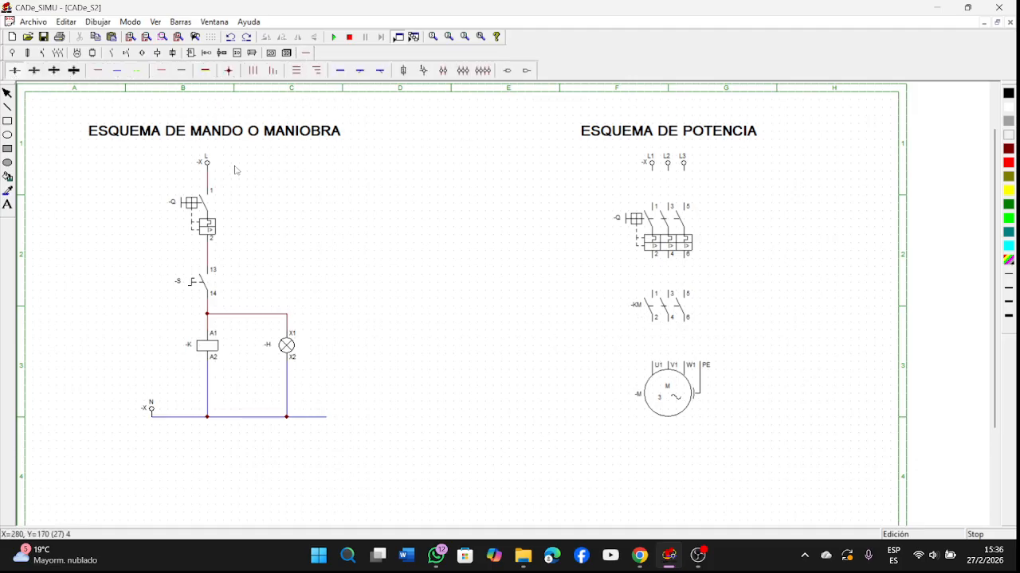
left_click(254, 71)
left_click_drag(657, 169, 659, 204)
left_click_drag(657, 257, 659, 352)
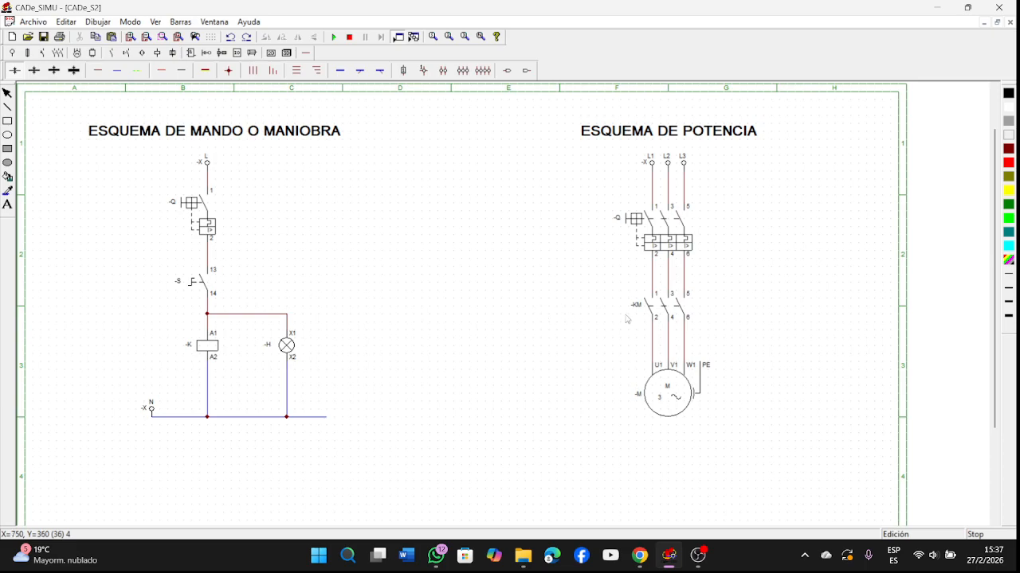
left_click(650, 312)
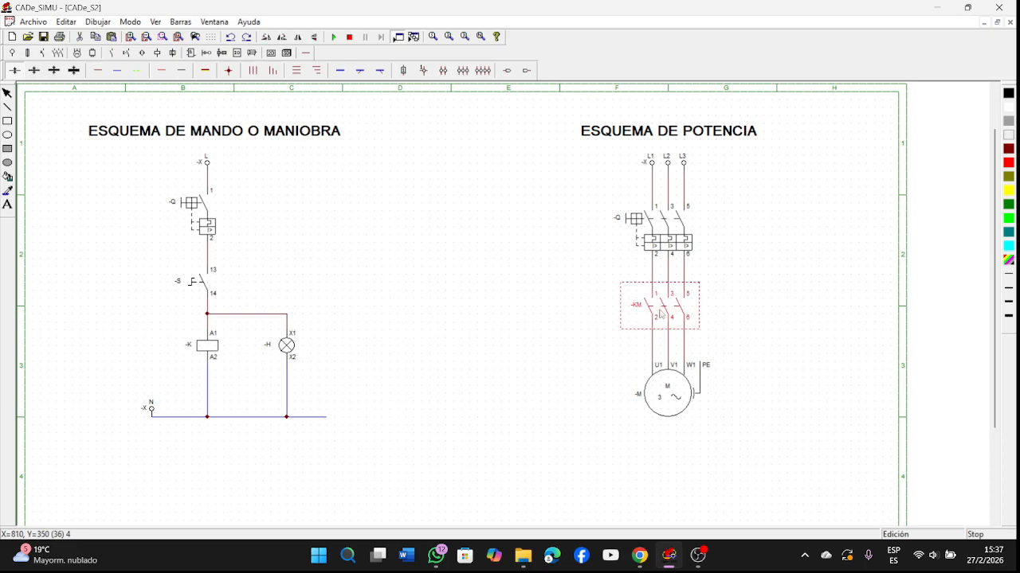
left_click(191, 343)
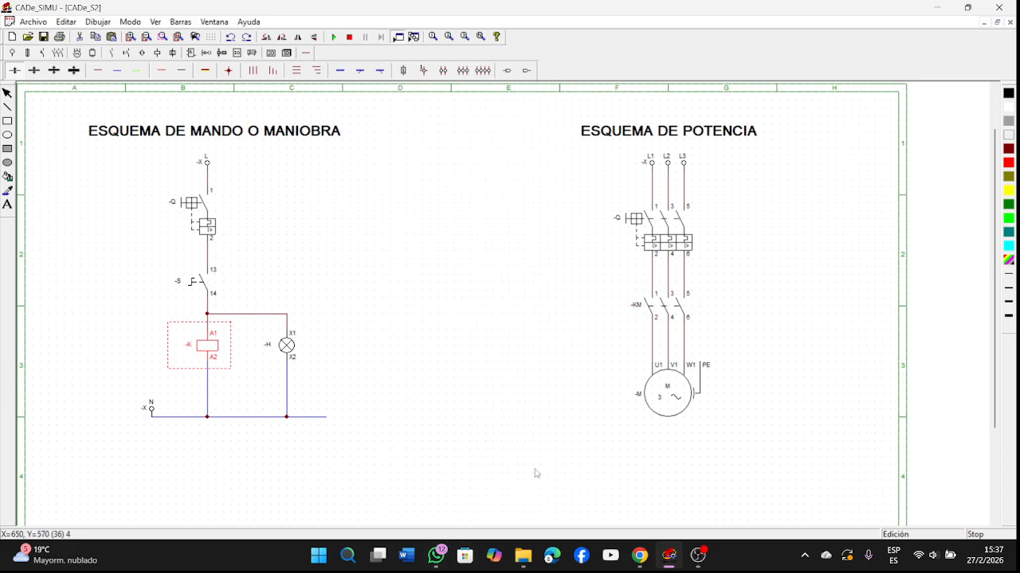
left_click(643, 313)
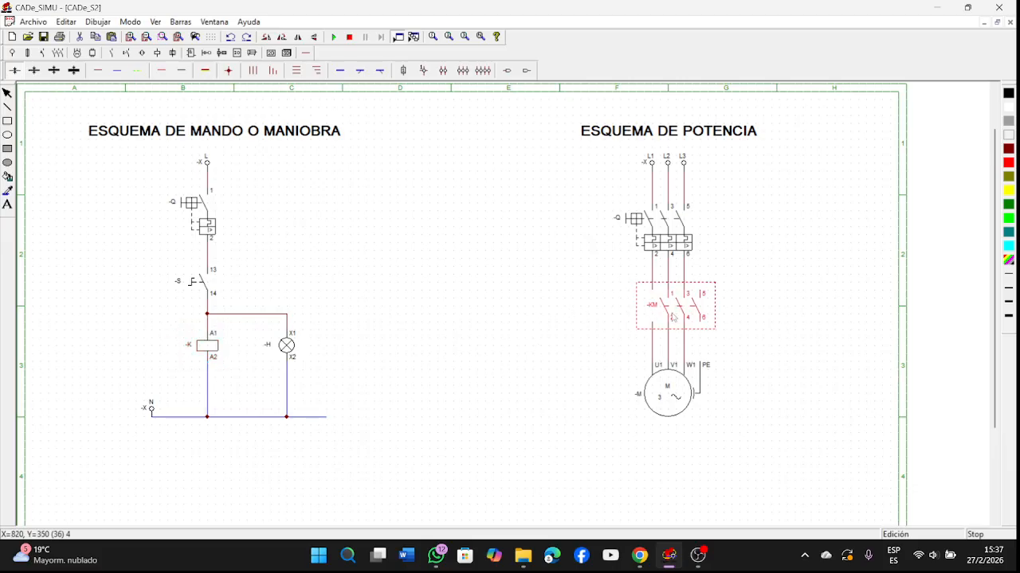
left_click(599, 340)
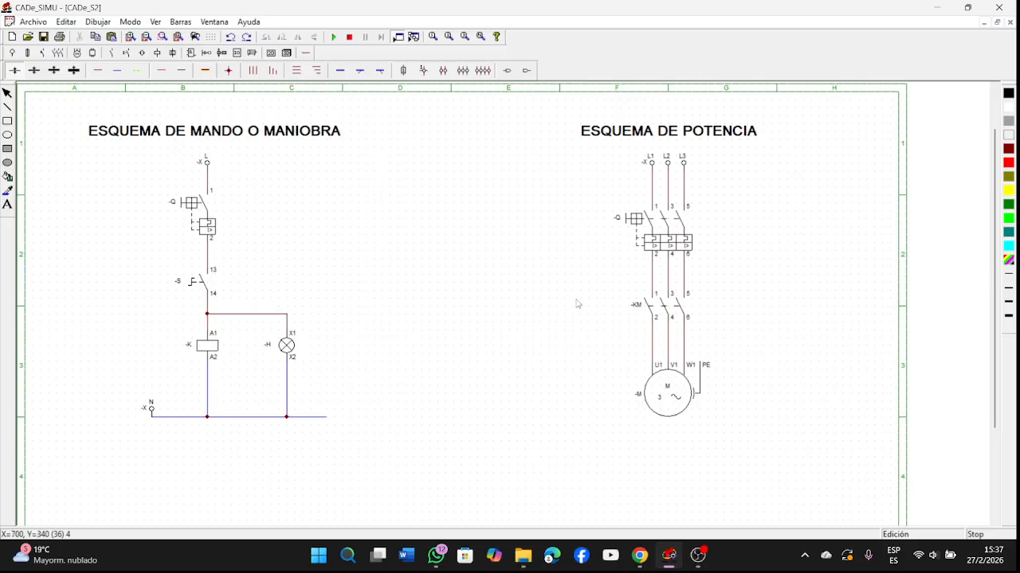
Rename the contactor coil in the control circuit as -KM to match the main contacts of the power circuit.
double_click(189, 348)
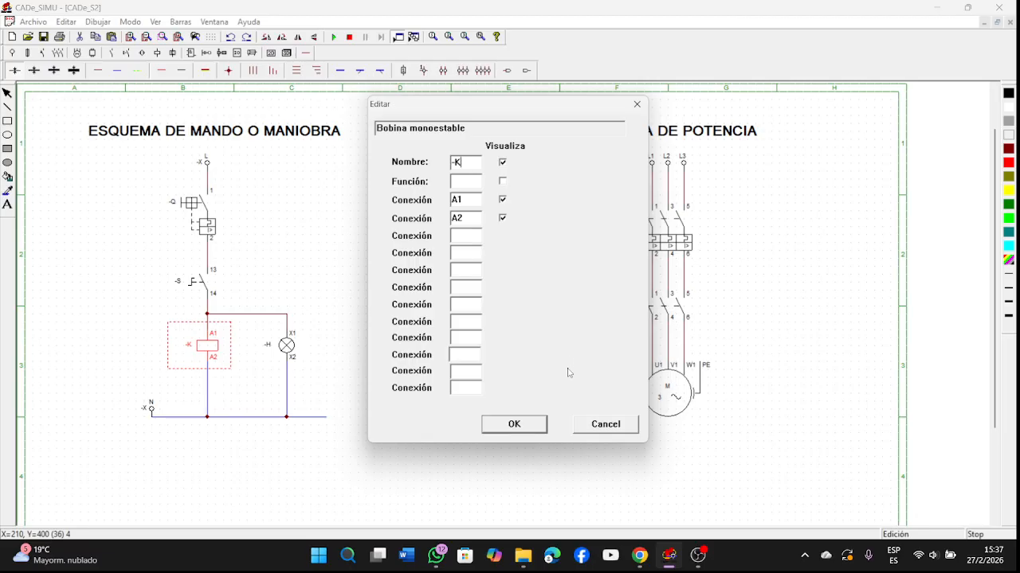
type("M")
left_click(513, 424)
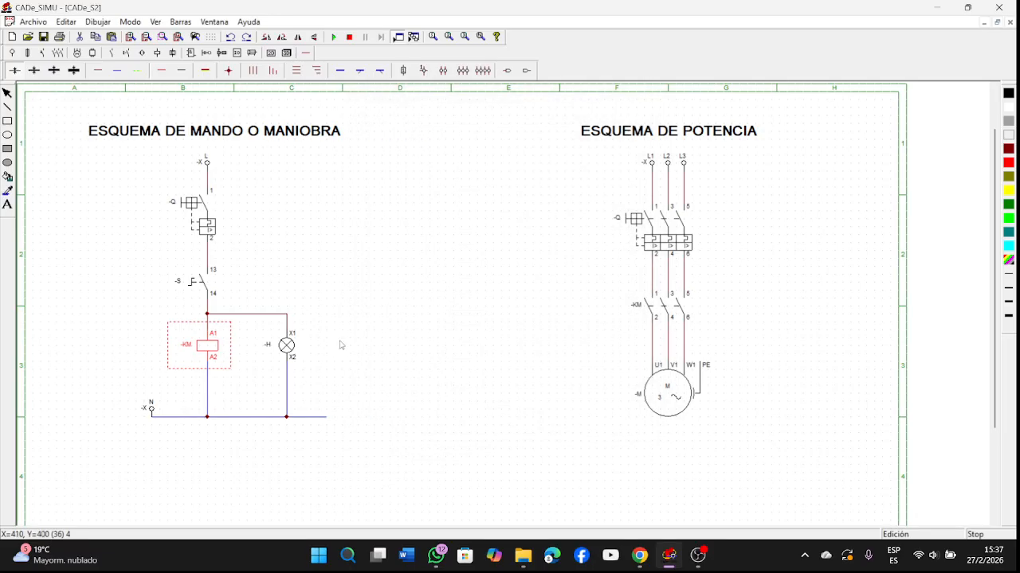
left_click(441, 270)
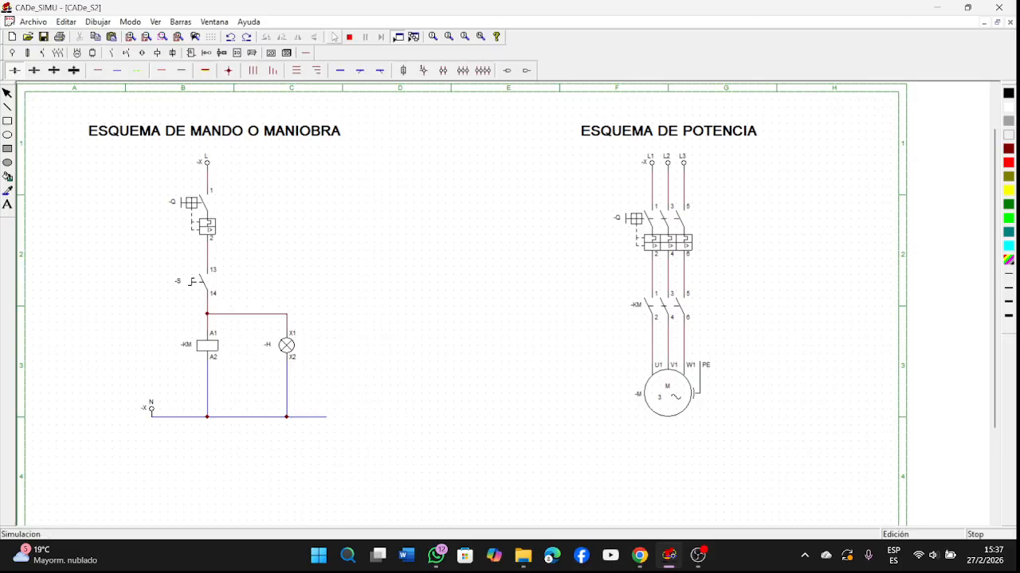
Simulate both circuits by closing breaker -Q and toggling maintained switch -S on and off.
left_click(334, 38)
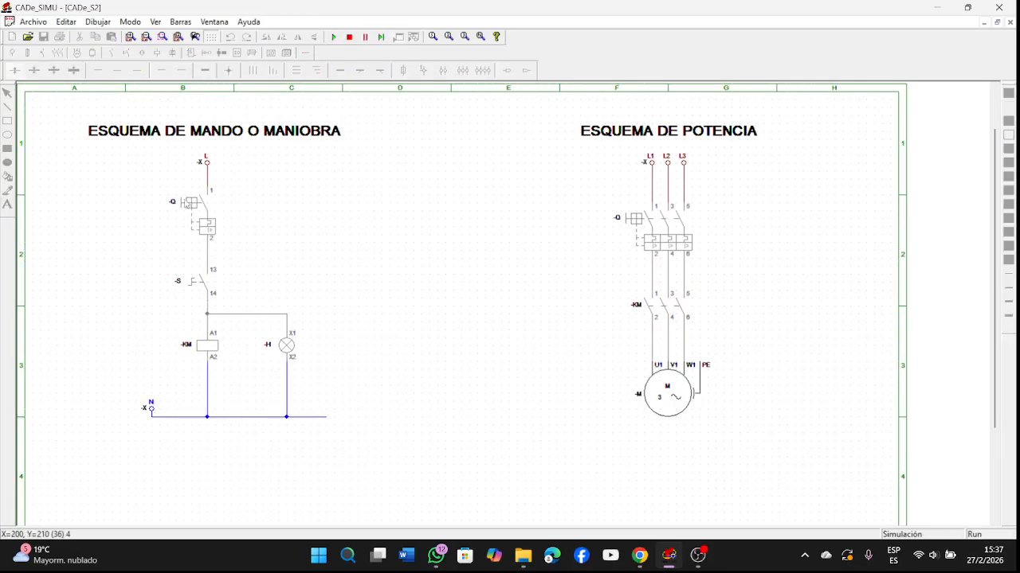
left_click(201, 203)
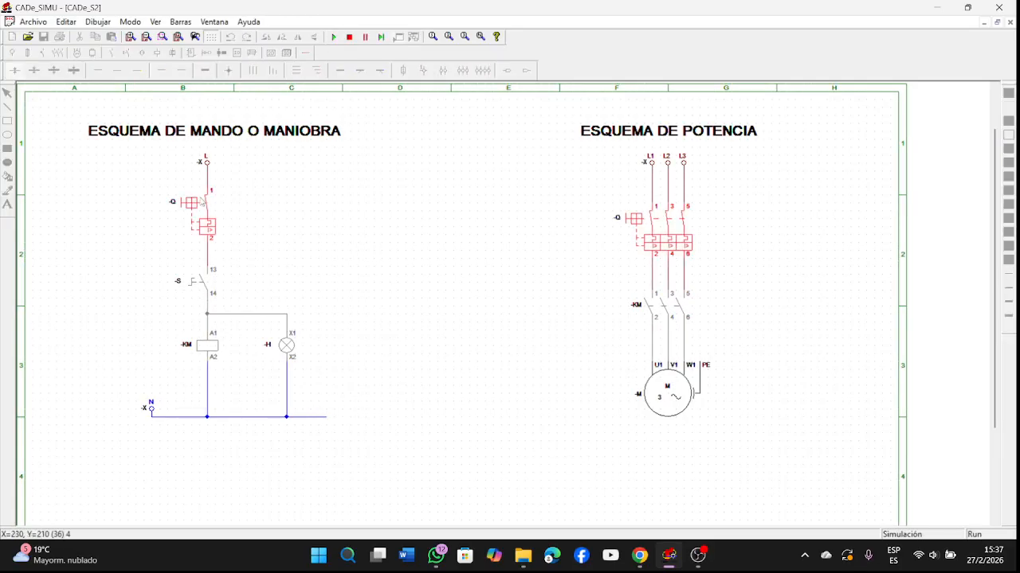
left_click(199, 279)
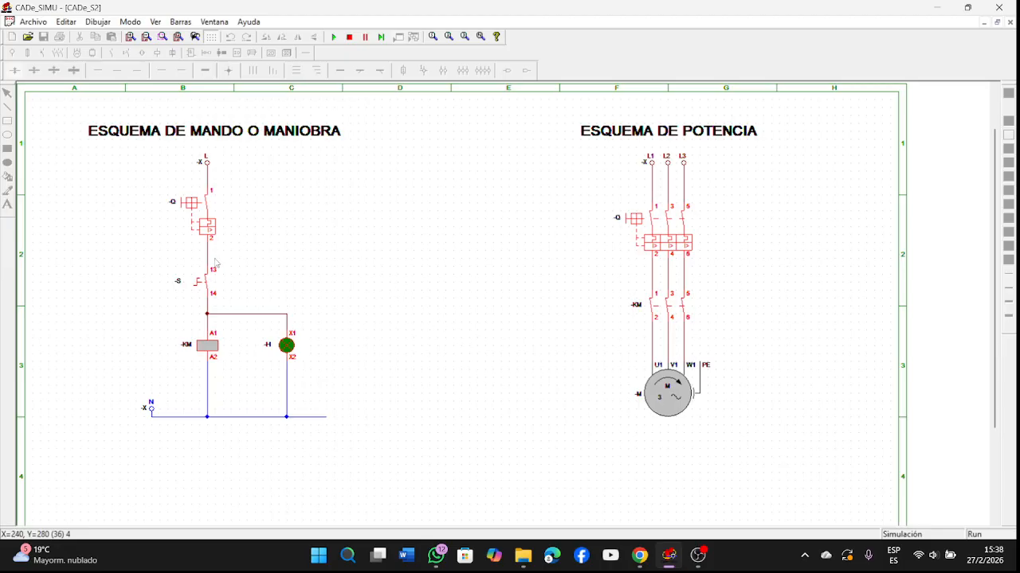
left_click(205, 283)
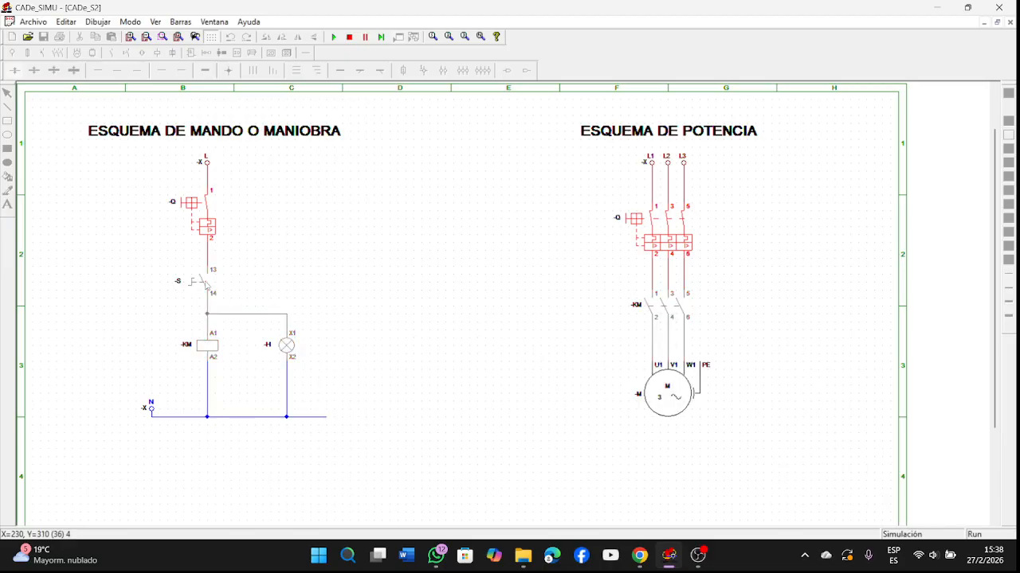
left_click(205, 284)
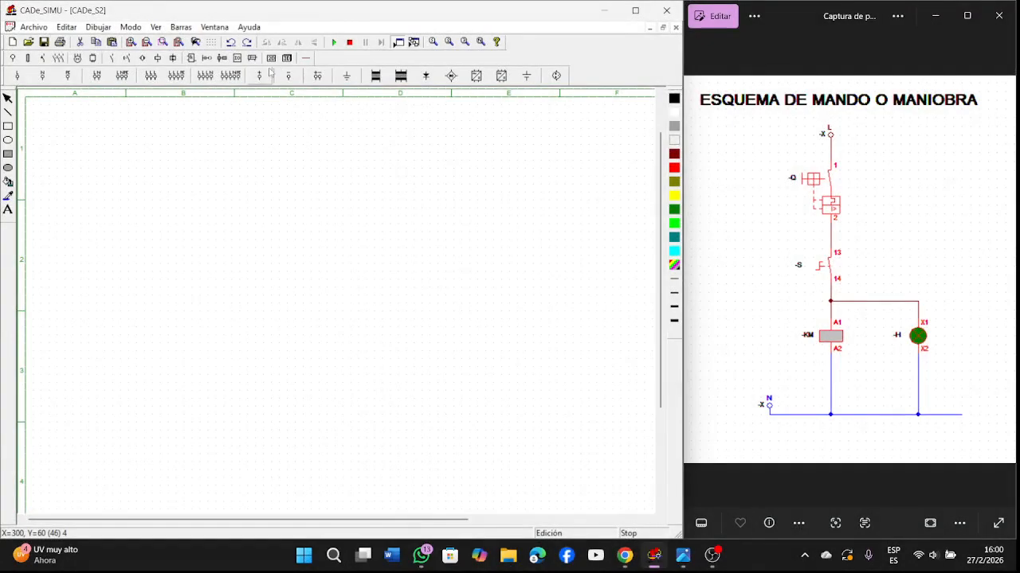
Place a realistic circuit breaker in the upper-left area of the blank sheet, set its image type to Imagen 3D IN and reposition it slightly.
left_click(286, 59)
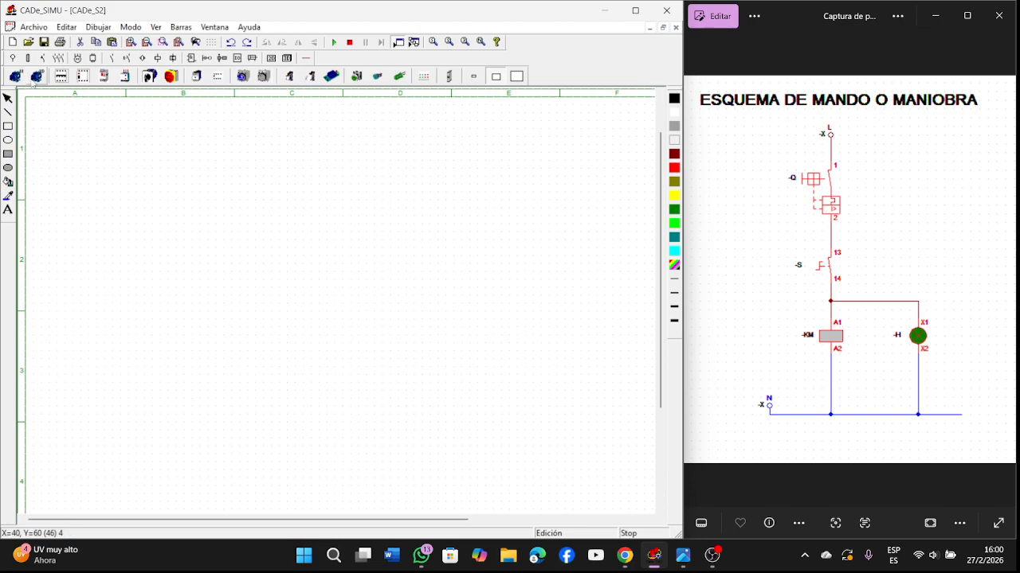
left_click(61, 76)
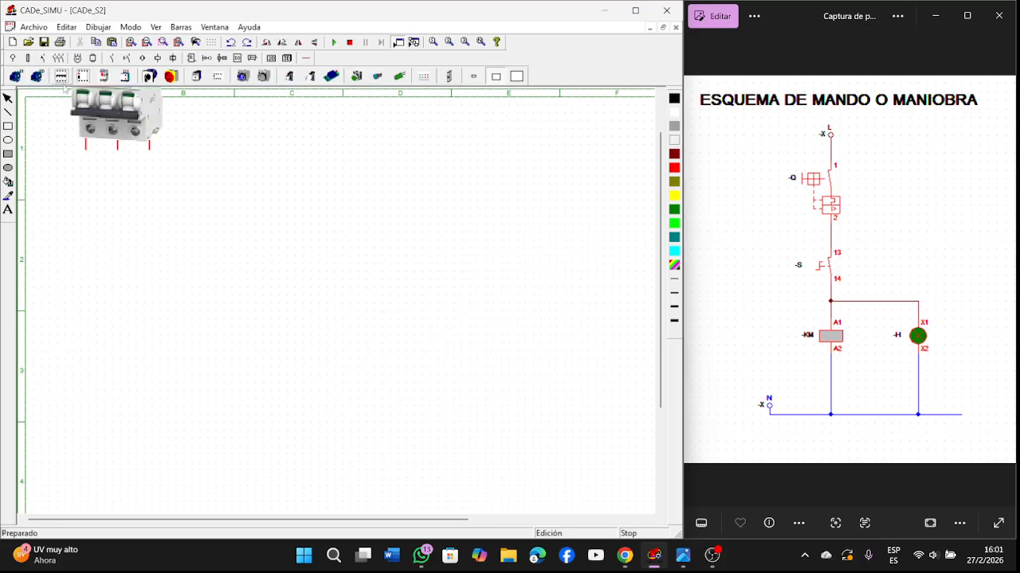
left_click(104, 111)
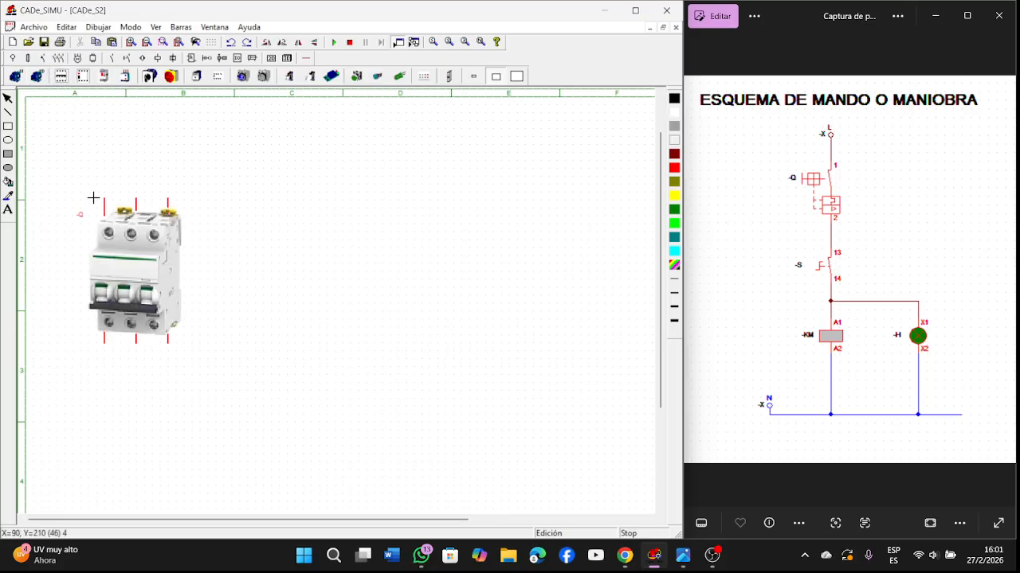
right_click(189, 241)
double_click(118, 231)
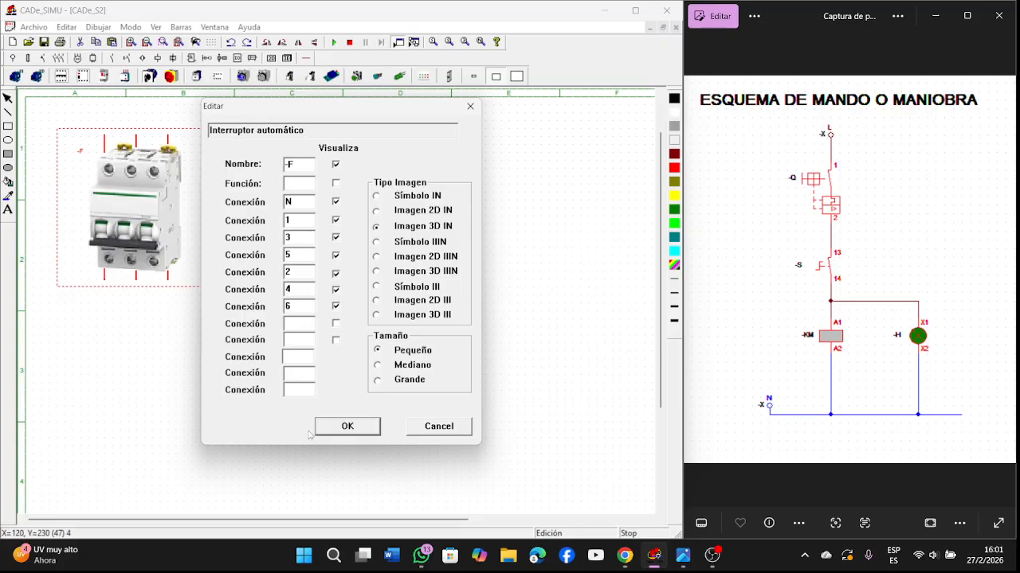
left_click(354, 431)
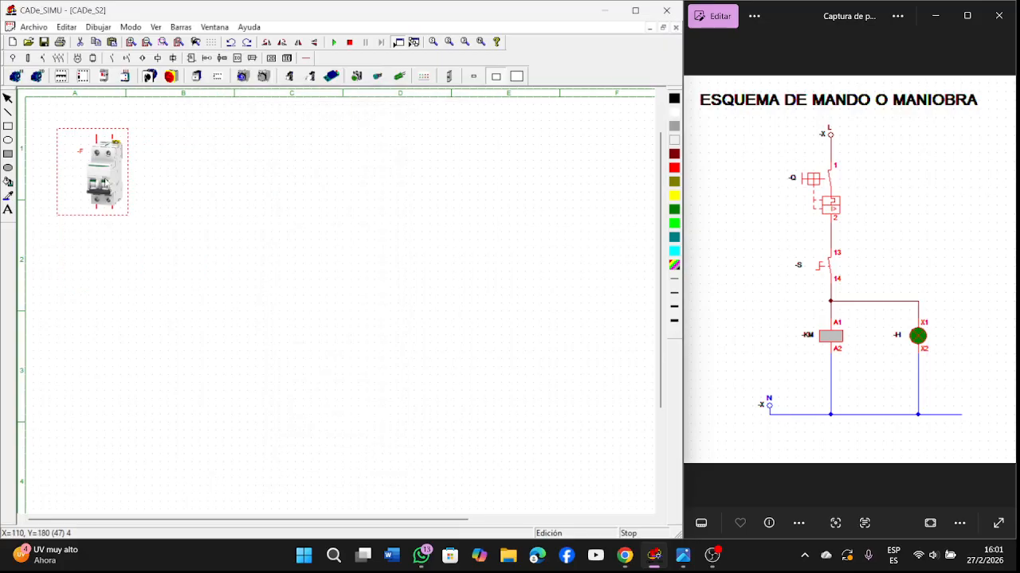
left_click_drag(105, 183, 113, 199)
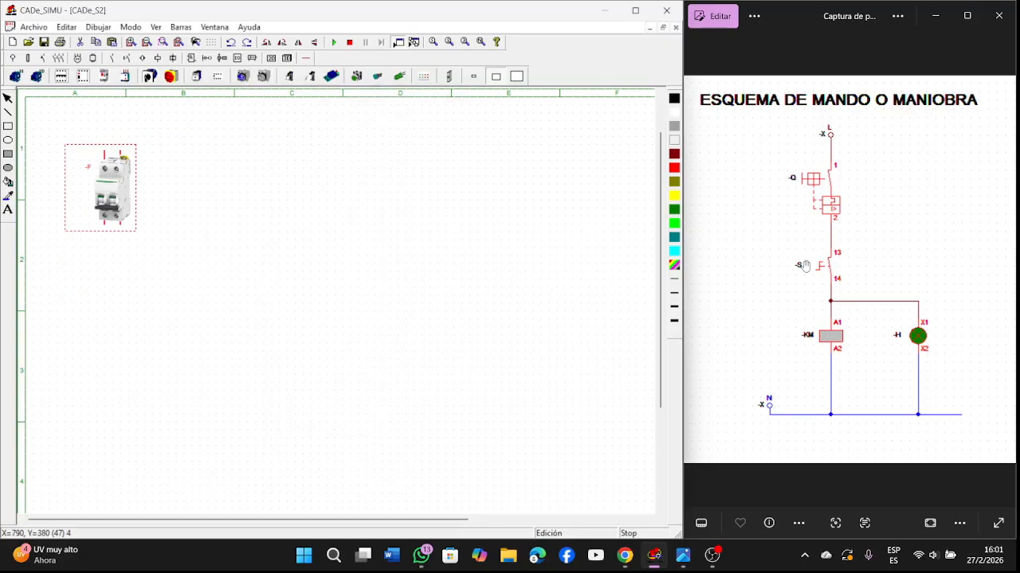
Place a realistic rotary switch below the circuit breaker, set its image type to Imagen 3D II and align its poles with the breaker.
left_click(149, 76)
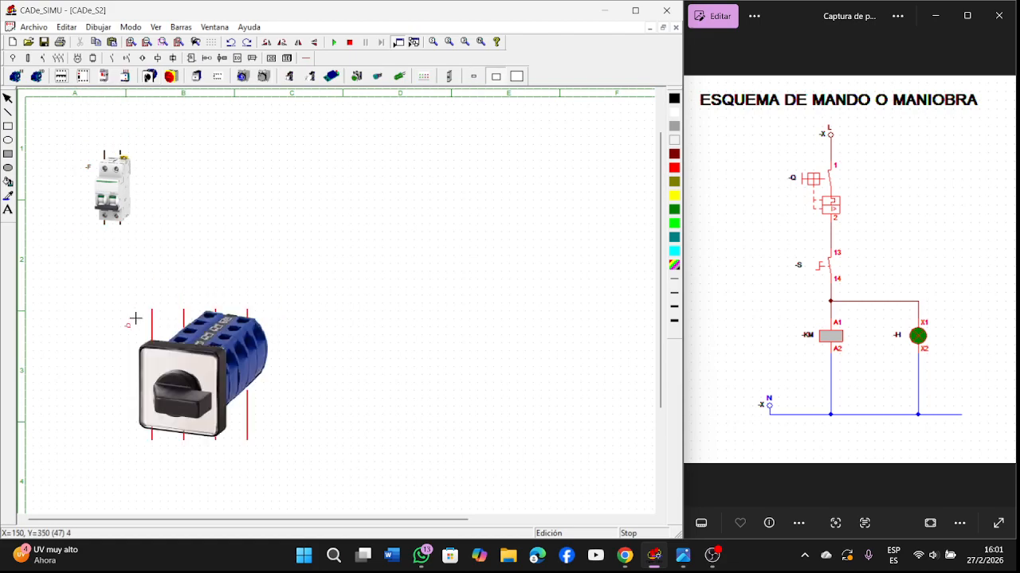
left_click(99, 273)
right_click(195, 325)
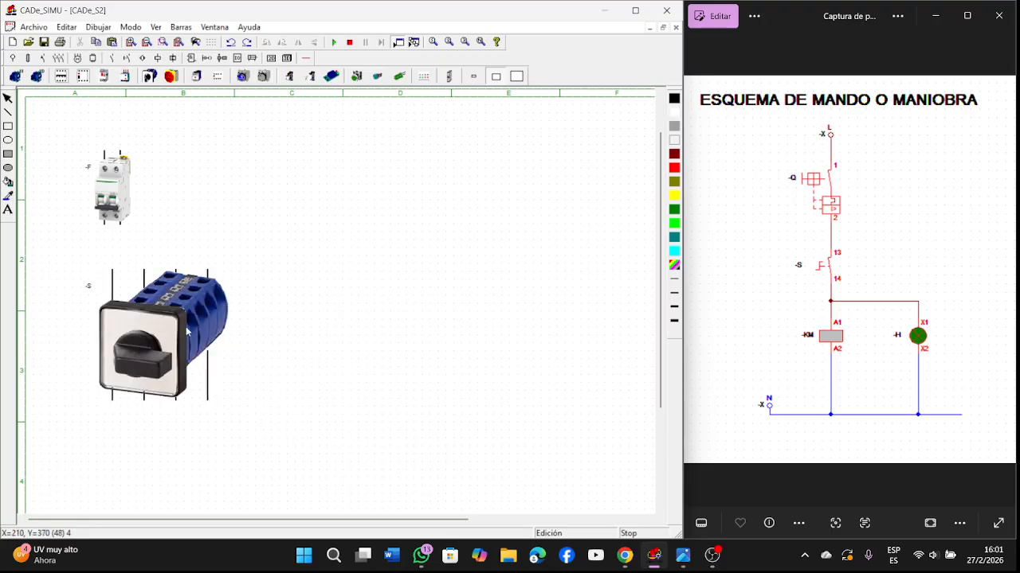
double_click(184, 328)
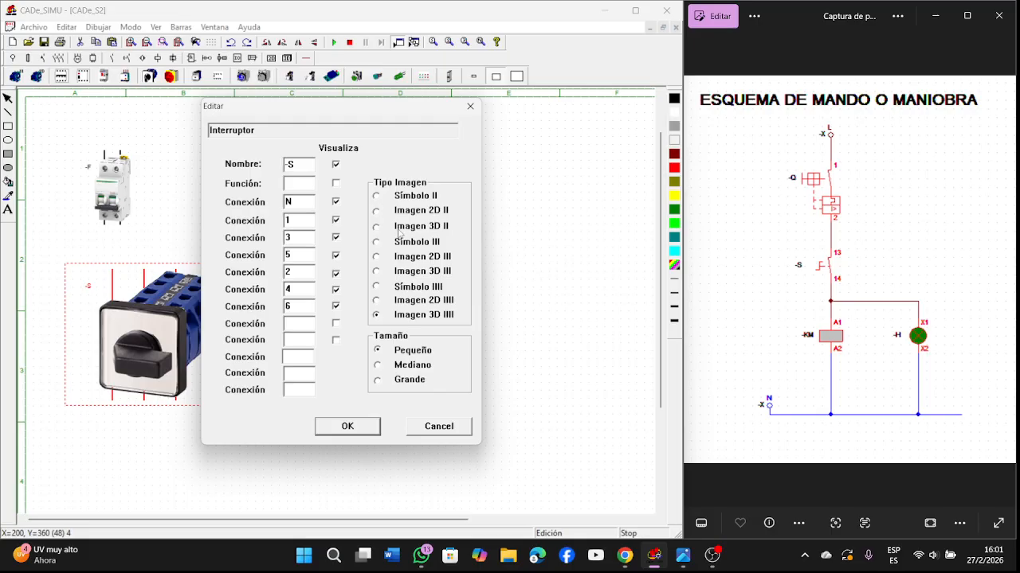
left_click(348, 430)
left_click_drag(133, 321, 118, 321)
left_click(422, 348)
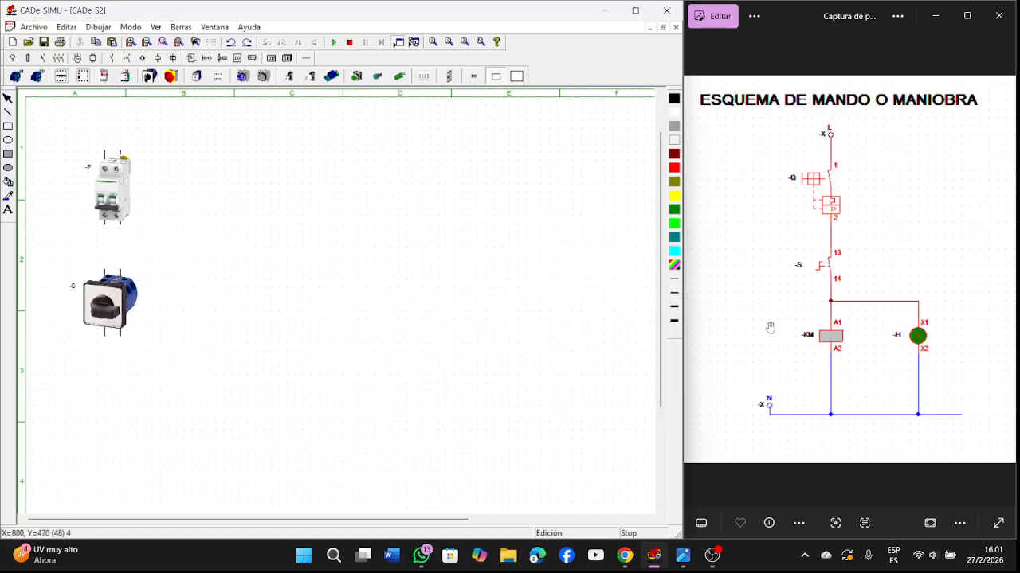
Examine the power diagram in the reference screenshot beside the sheet and return to its control diagram.
left_click_drag(892, 432, 596, 432)
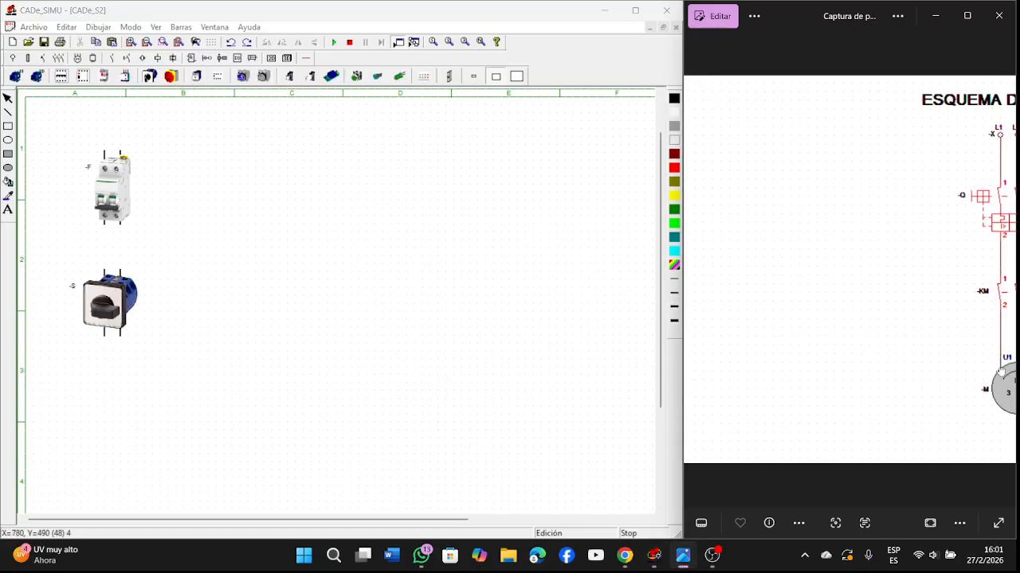
left_click_drag(997, 370, 876, 364)
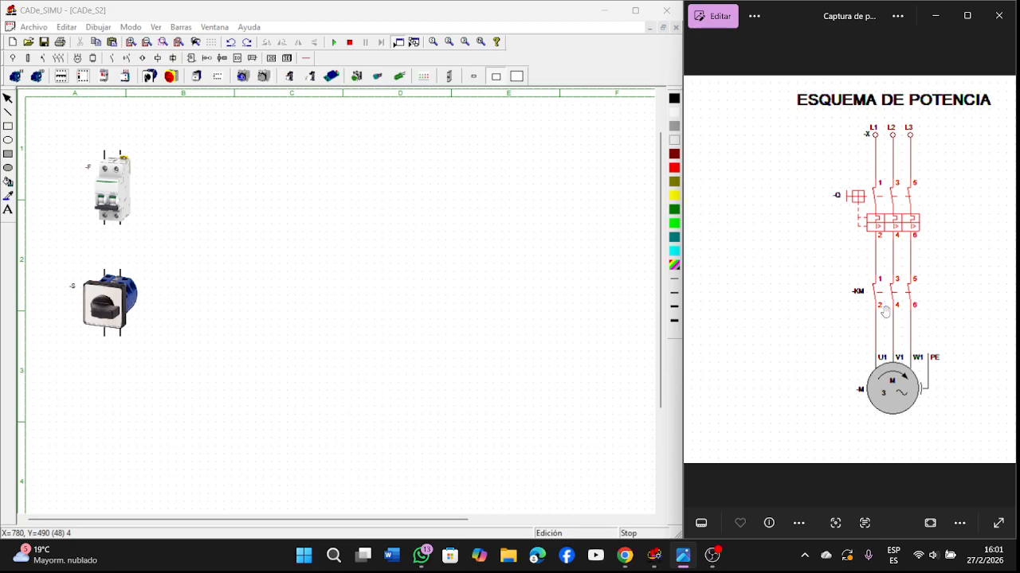
left_click_drag(784, 369, 996, 371)
left_click_drag(728, 373, 896, 372)
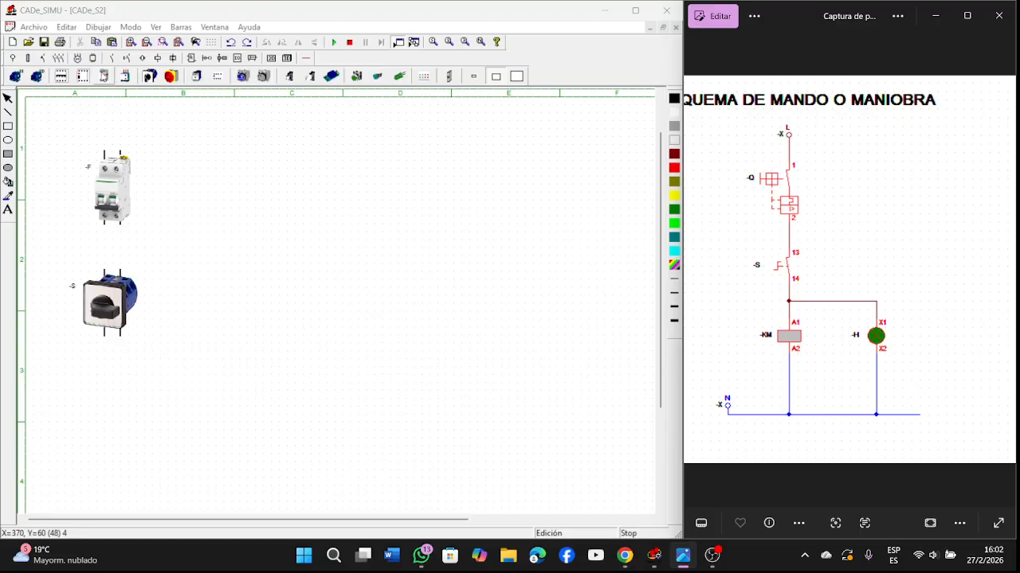
Place a realistic contactor to the right of the two existing devices, with image type Imagen 3D and size Pequeño.
left_click(104, 77)
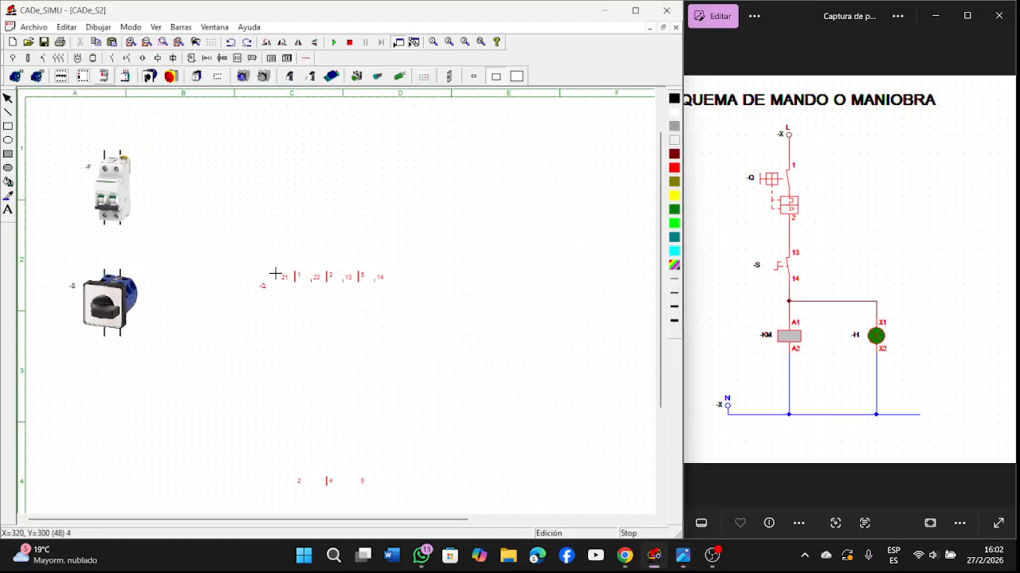
key("Escape")
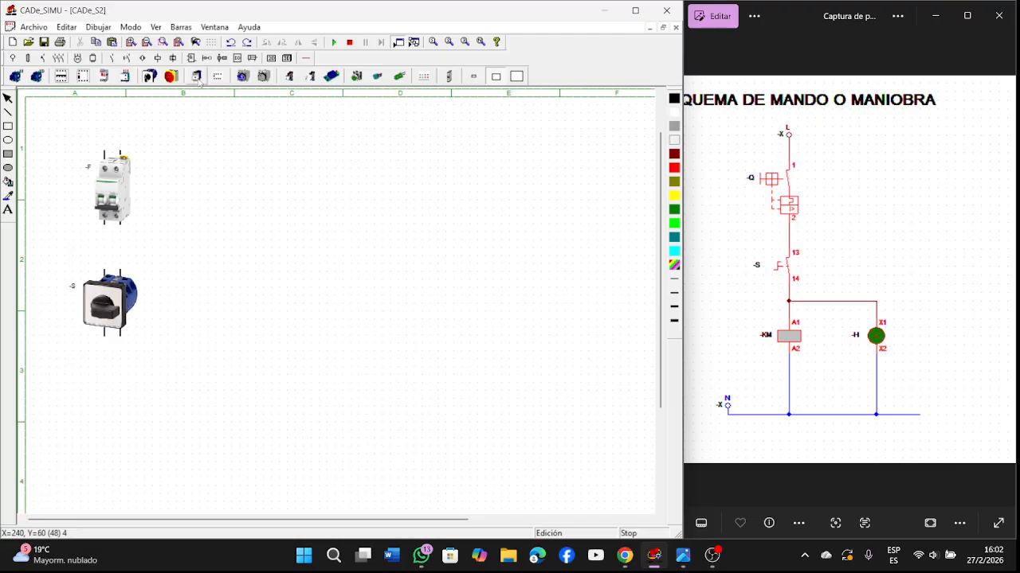
left_click(198, 80)
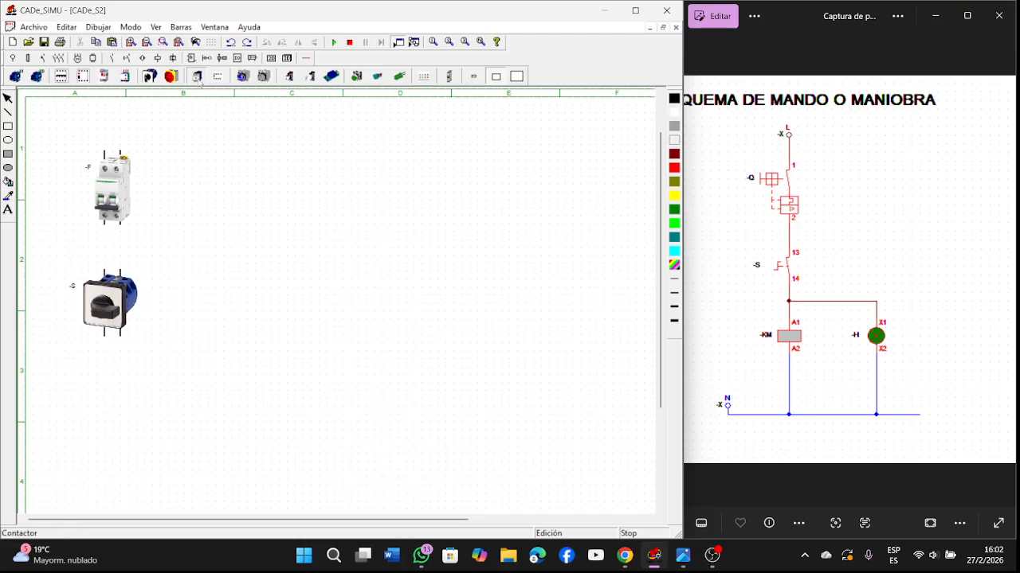
left_click(257, 178)
double_click(297, 271)
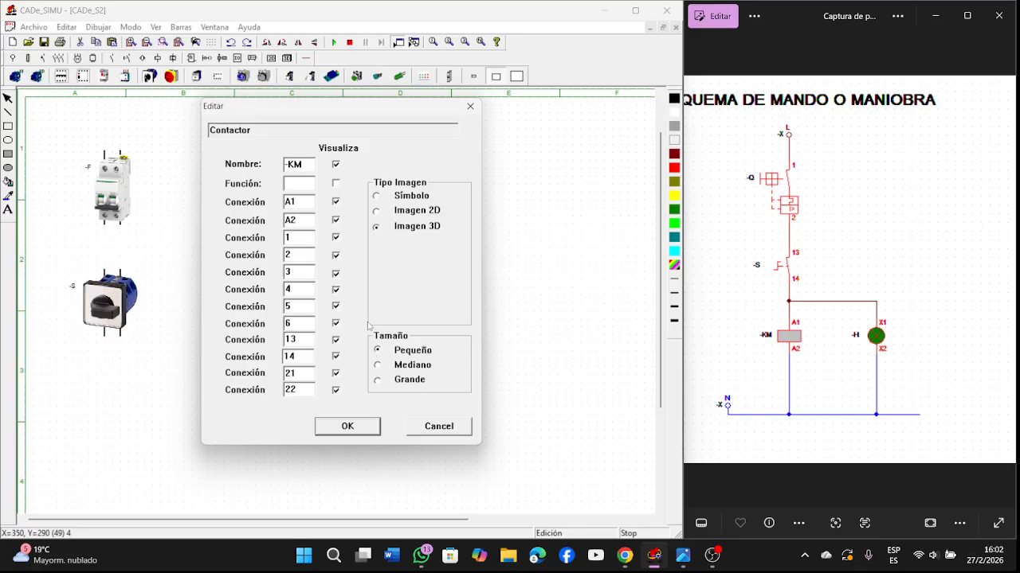
left_click(340, 427)
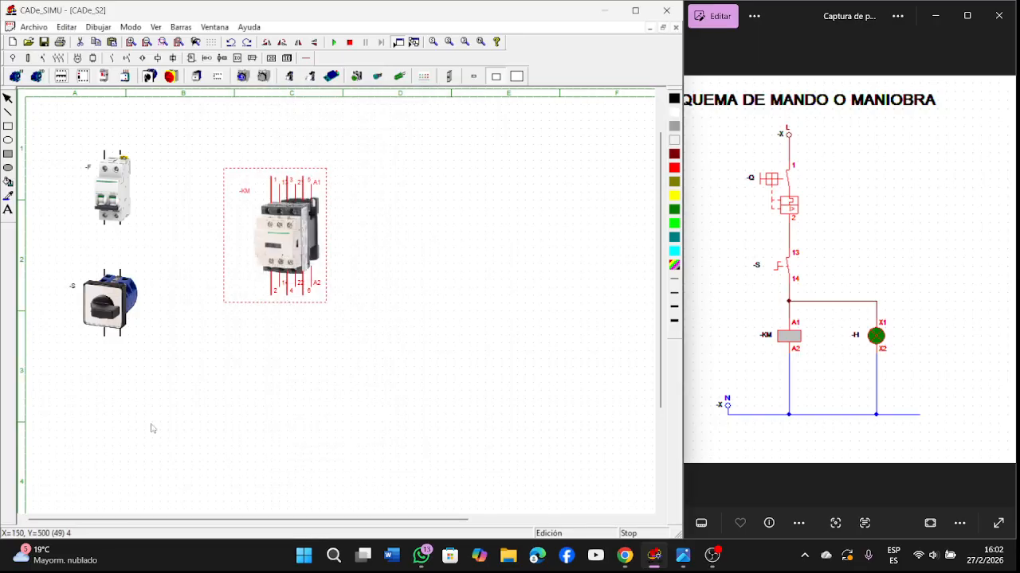
left_click(350, 243)
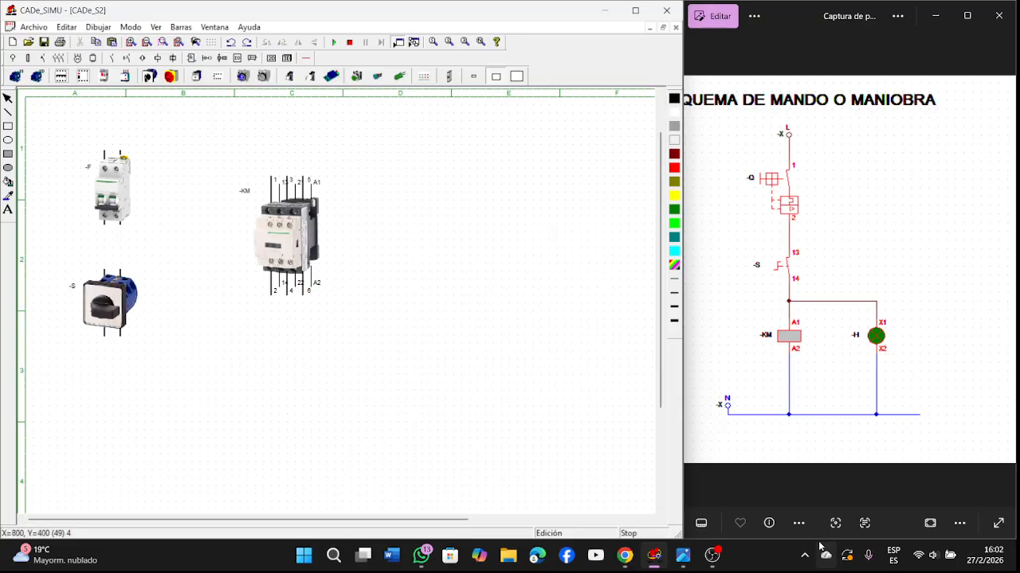
Consult the reference power diagram and place a three-pole circuit breaker right of the contactor, with image type Imagen 3D III and size Pequeño.
left_click_drag(896, 389, 607, 381)
left_click_drag(819, 345, 791, 344)
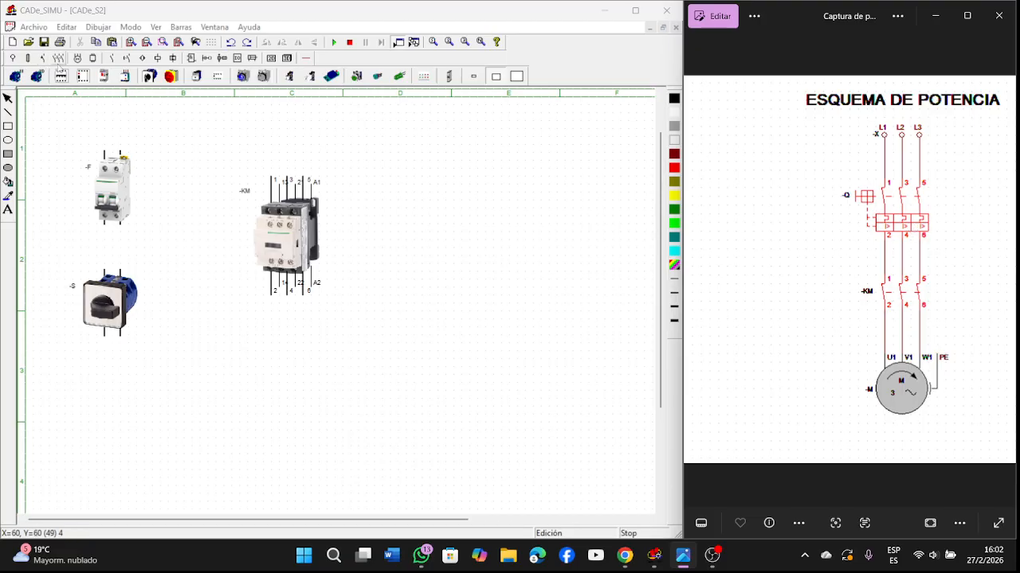
left_click(61, 79)
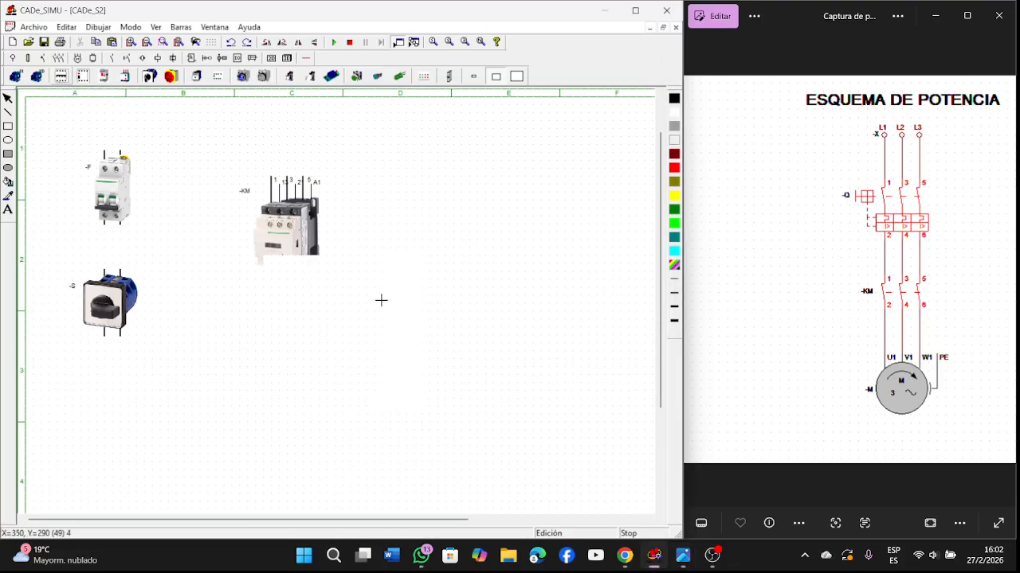
left_click(397, 212)
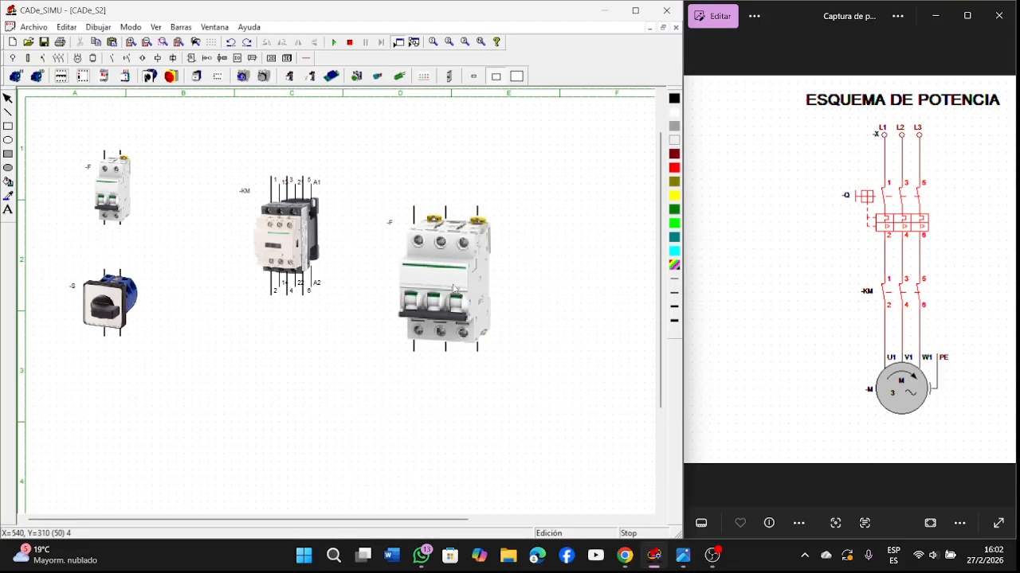
double_click(454, 288)
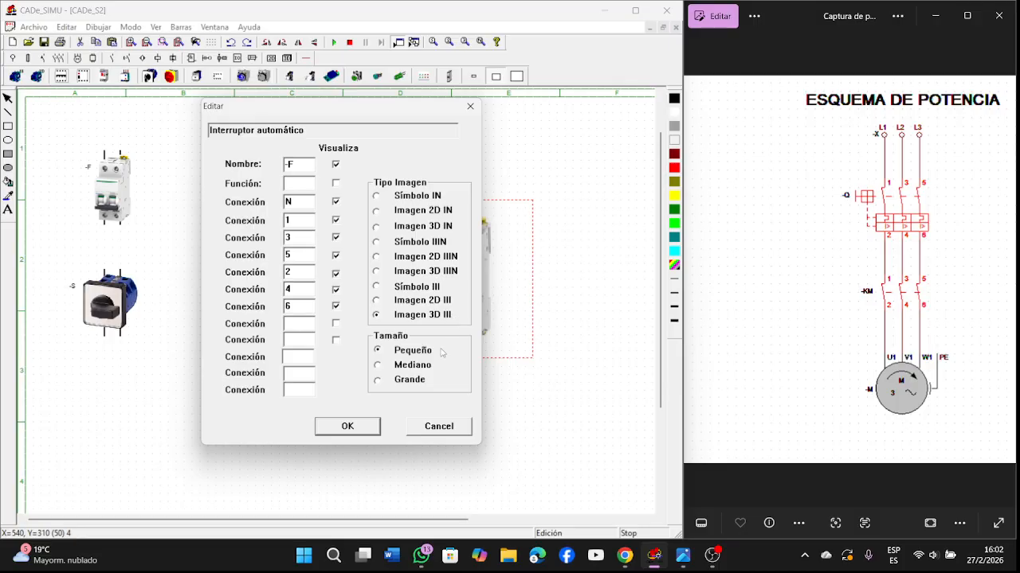
left_click(337, 430)
Move the contactor down beside the rotary switch and put the three-pole breaker above it with the poles aligned.
left_click_drag(299, 225, 291, 304)
left_click_drag(435, 266, 290, 215)
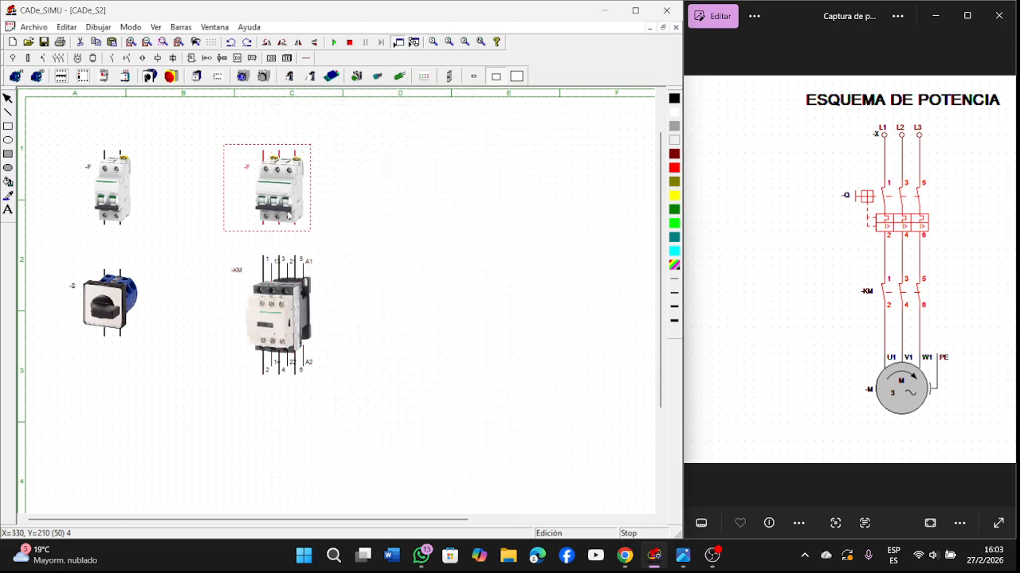
left_click_drag(281, 299, 282, 298)
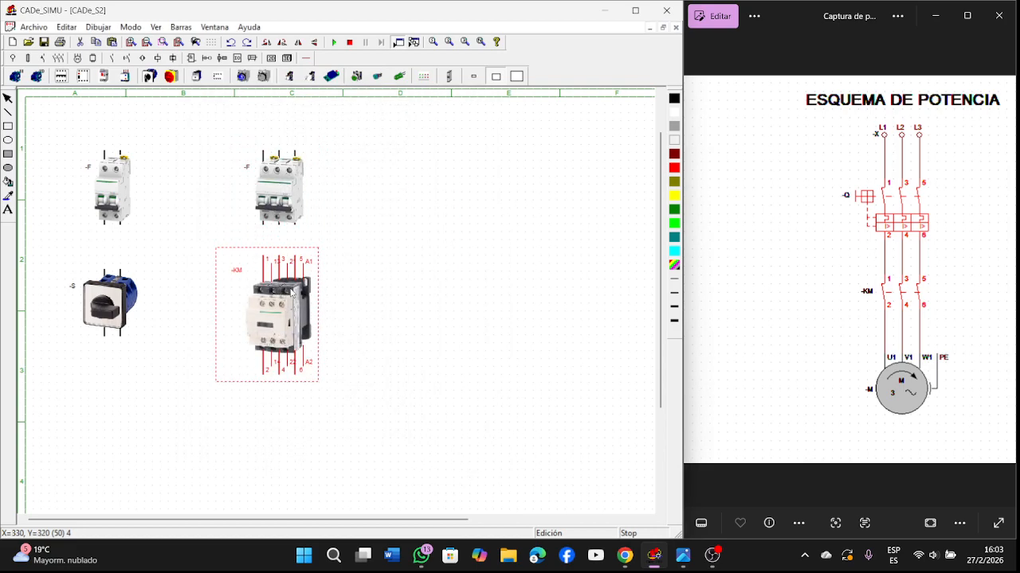
left_click(376, 301)
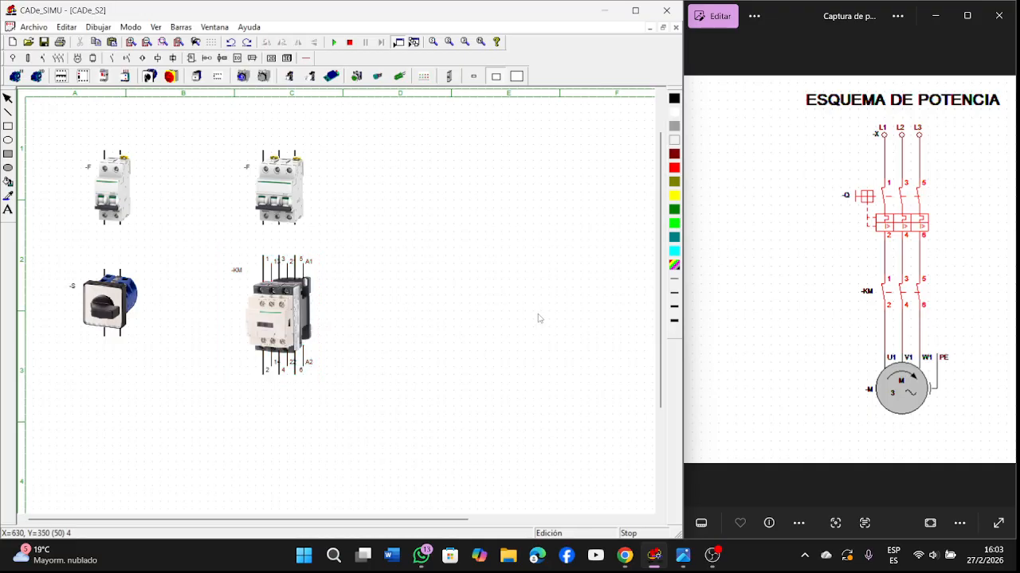
Place a realistic three-phase motor below the contactor, aligning its U1, V1 and W1 terminals with the contactor's poles.
left_click(16, 76)
left_click(267, 415)
left_click_drag(265, 415, 265, 407)
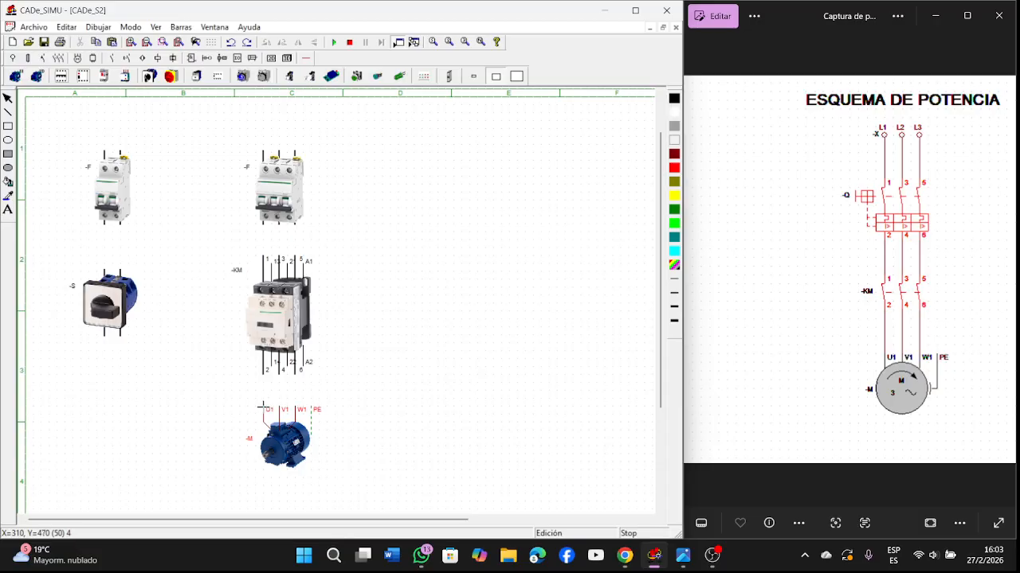
left_click(374, 427)
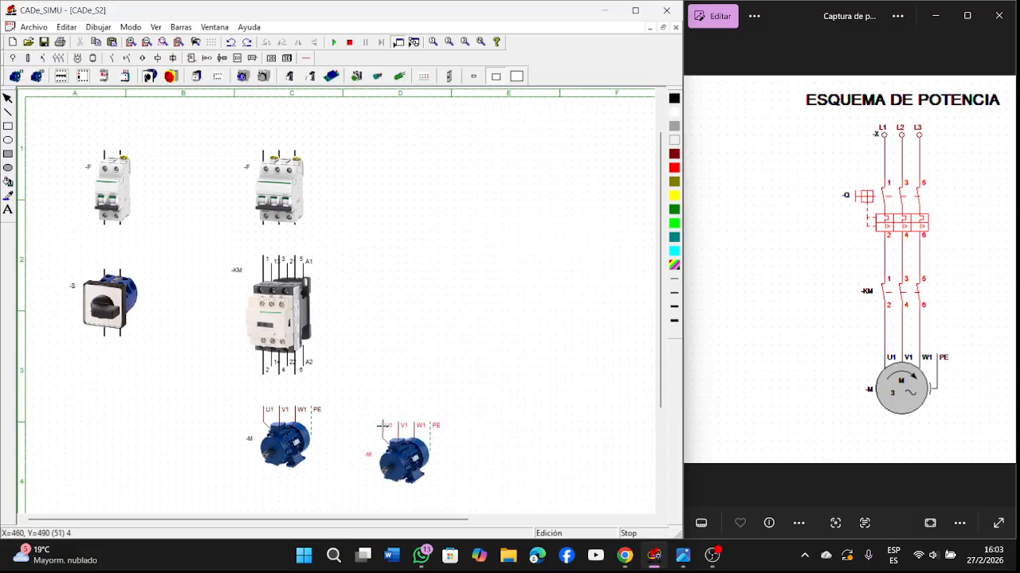
key("Escape")
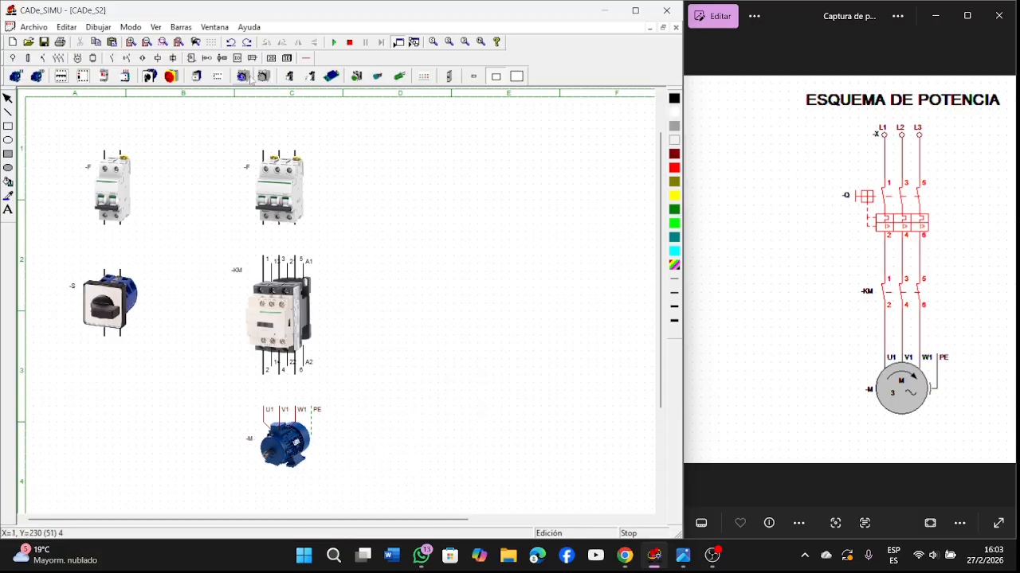
Consult the reference control diagram and place a pilot lamp right of the contactor as Piloto verde with Imagen 3D.
left_click_drag(793, 377, 968, 350)
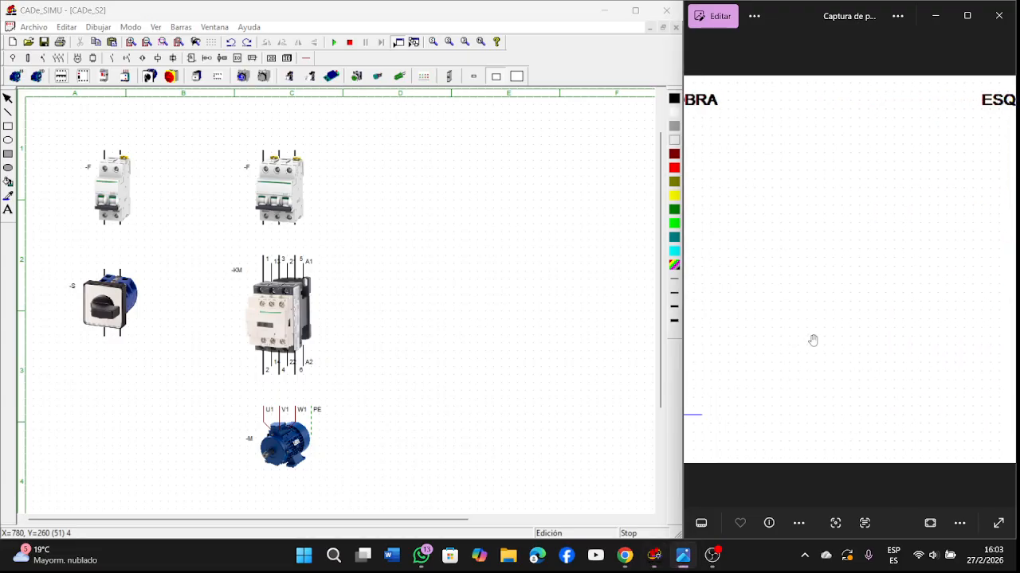
left_click_drag(755, 339, 903, 335)
left_click_drag(786, 350, 881, 353)
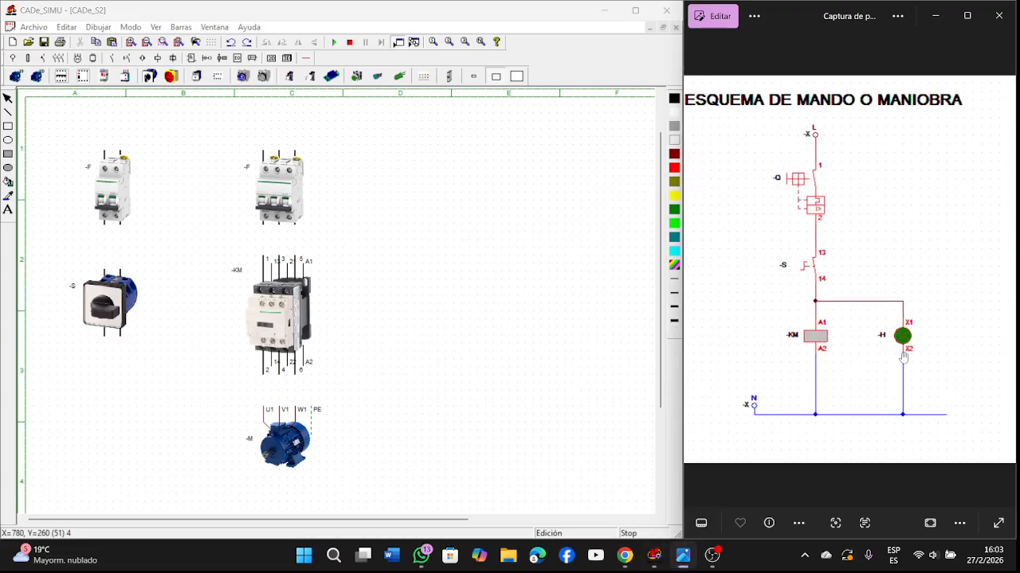
left_click(377, 78)
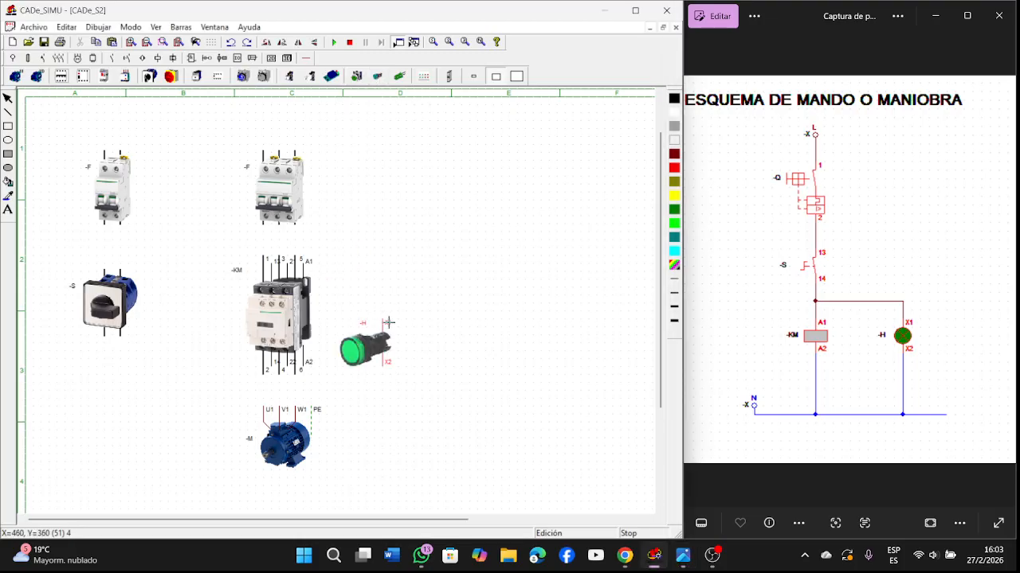
left_click(391, 293)
right_click(418, 353)
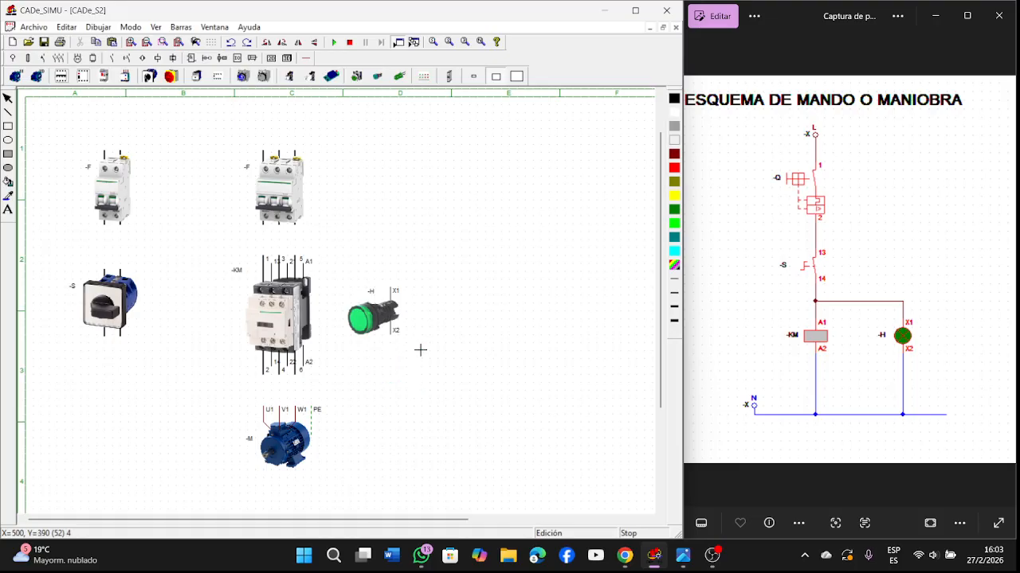
double_click(387, 329)
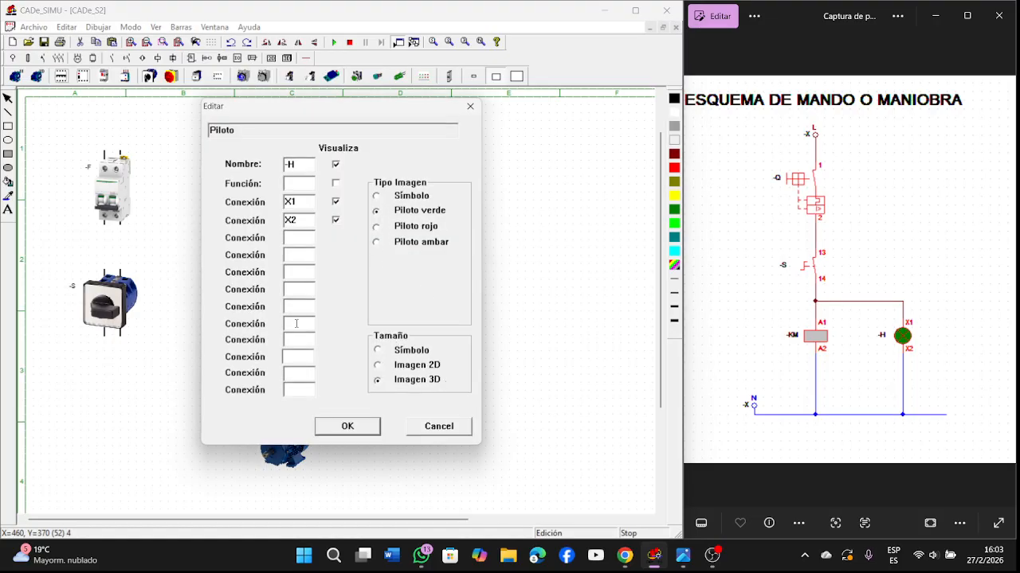
left_click(347, 427)
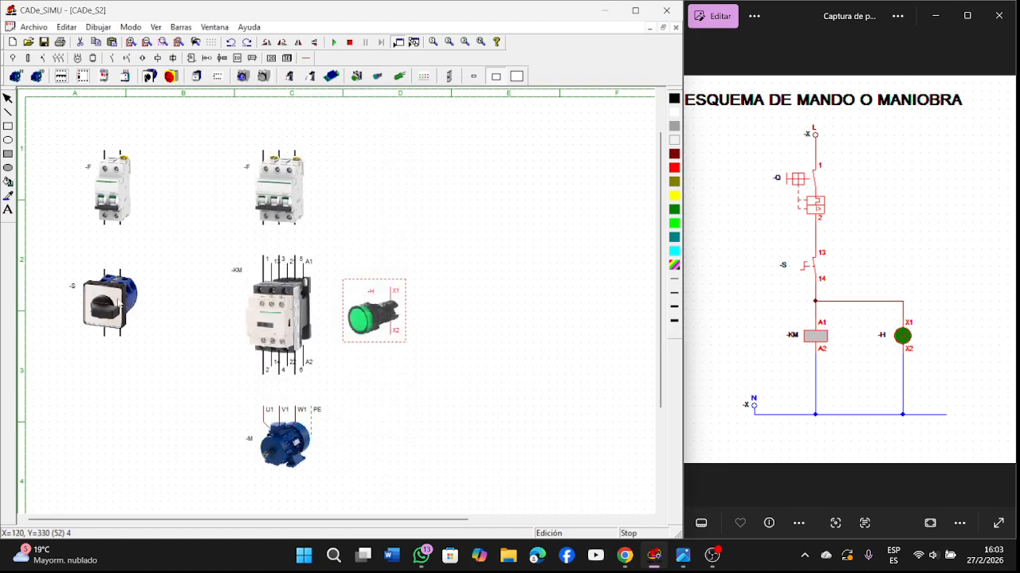
Switch the rotary switch's image type to Símbolo II to examine its contacts, and restore it to Imagen 3D II.
double_click(102, 310)
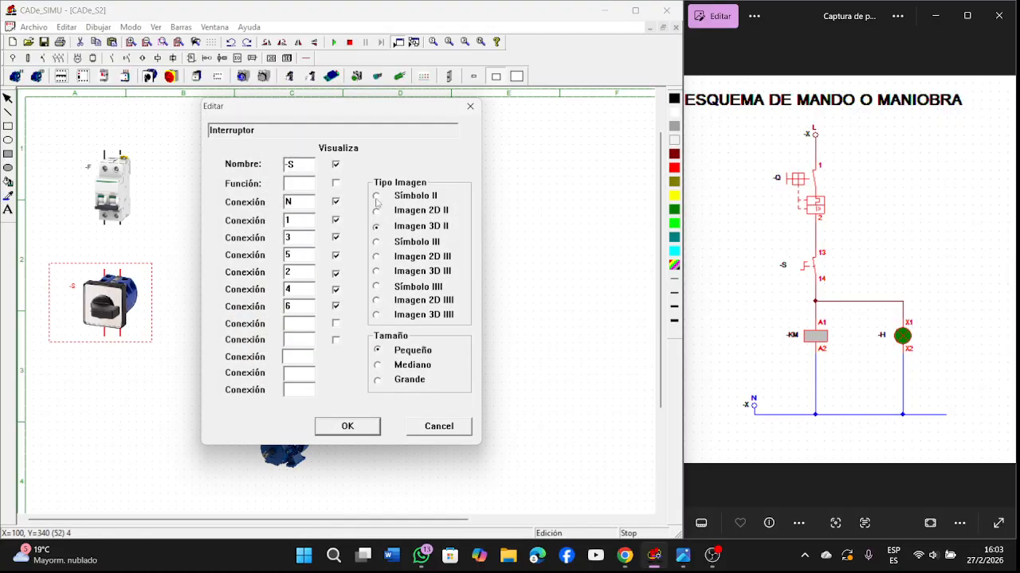
left_click(334, 428)
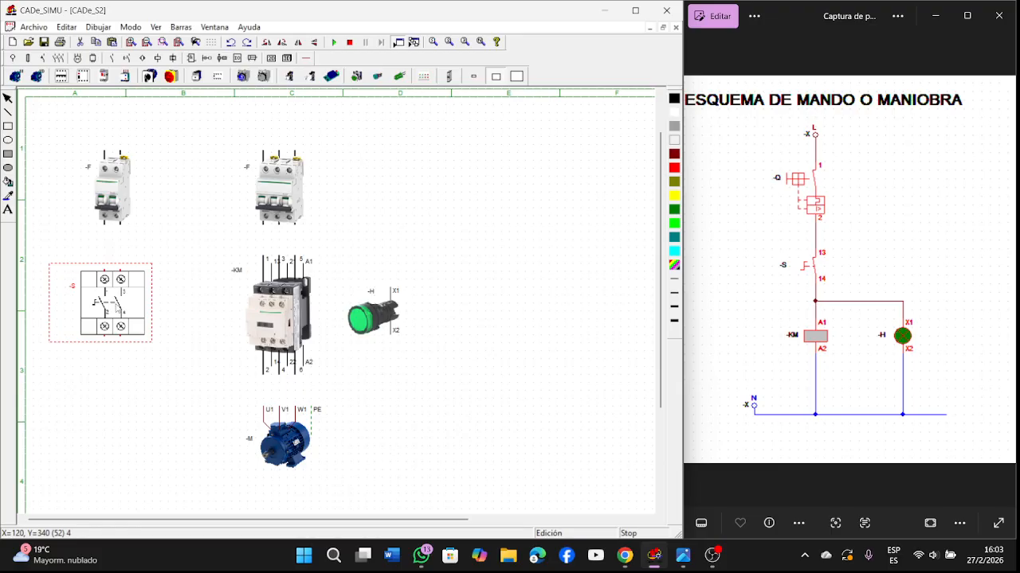
double_click(95, 303)
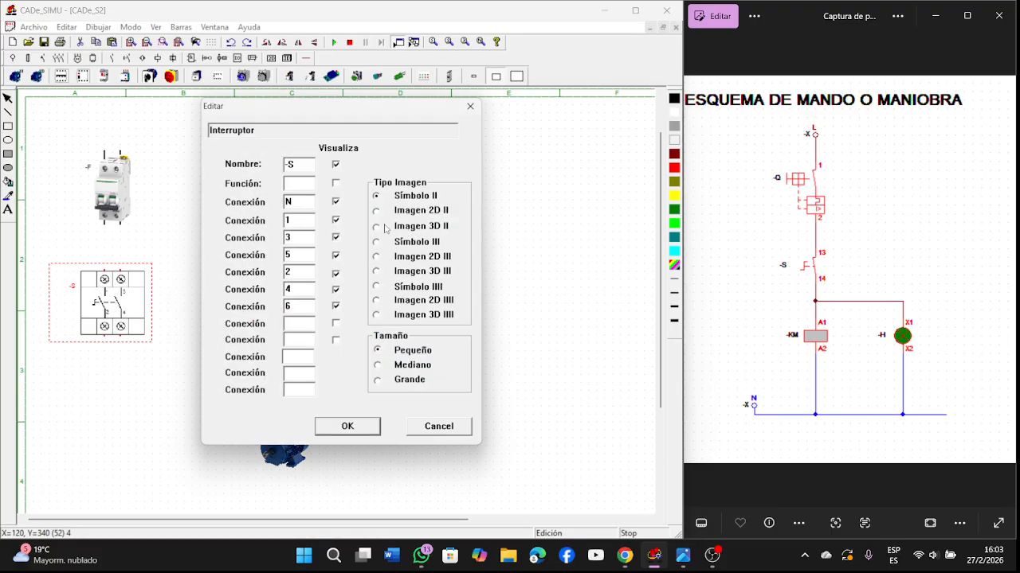
left_click(362, 434)
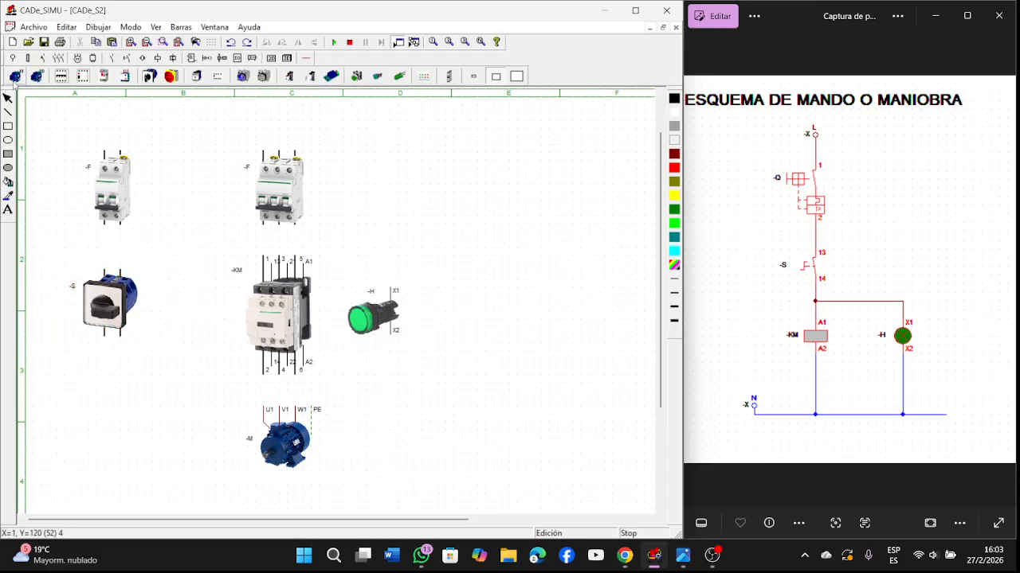
Place L and N supply terminals above the two-pole breaker and a three-phase L1, L2, L3 supply above the three-pole breaker.
left_click(12, 58)
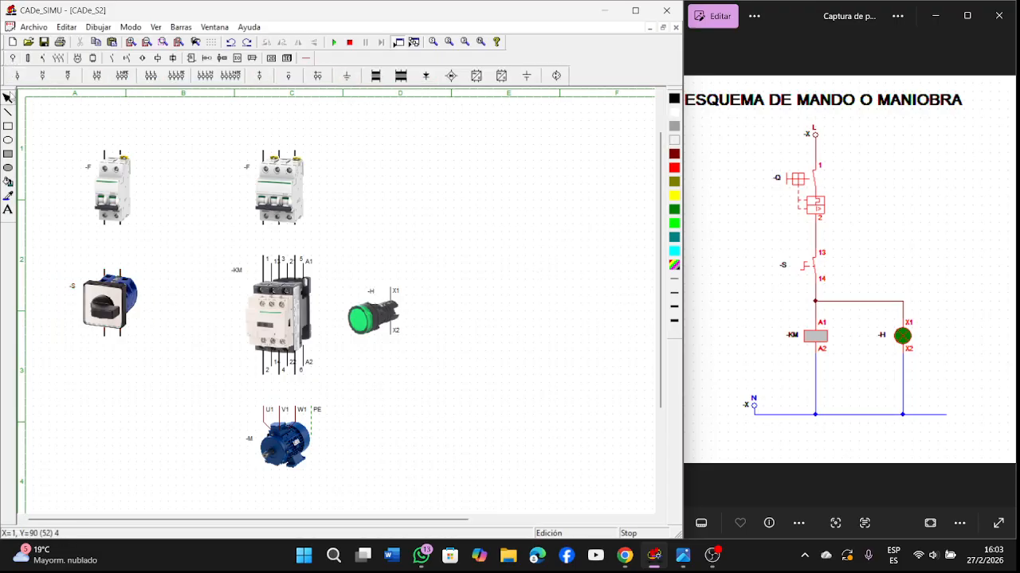
left_click(109, 128)
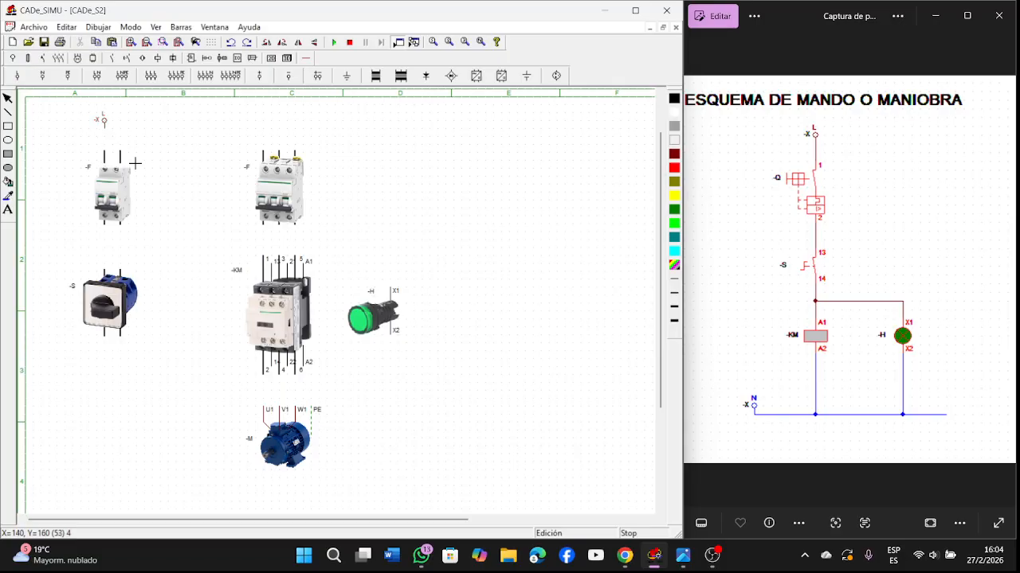
left_click(43, 76)
left_click(125, 127)
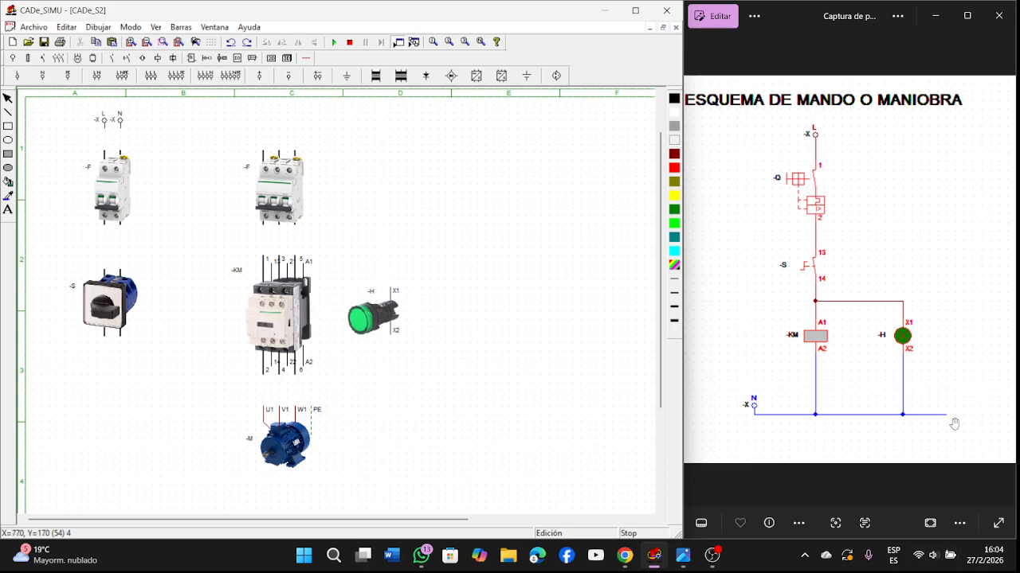
left_click_drag(954, 423, 990, 348)
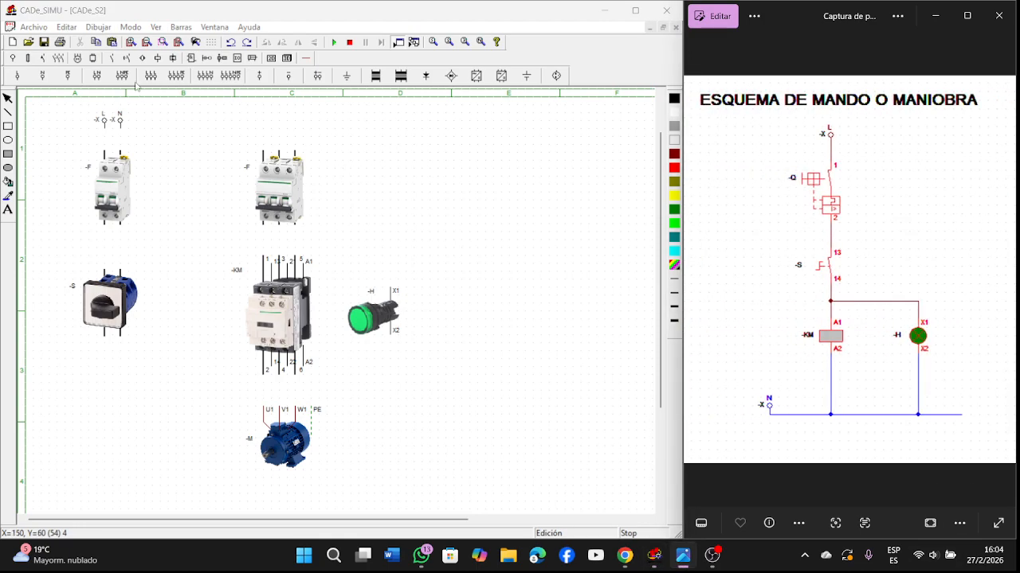
left_click(151, 76)
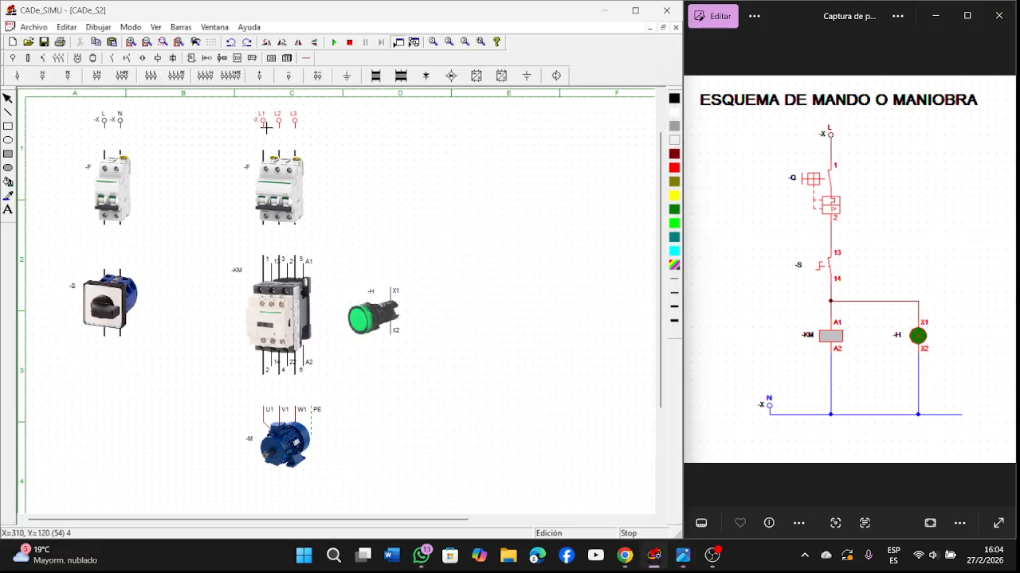
left_click(264, 127)
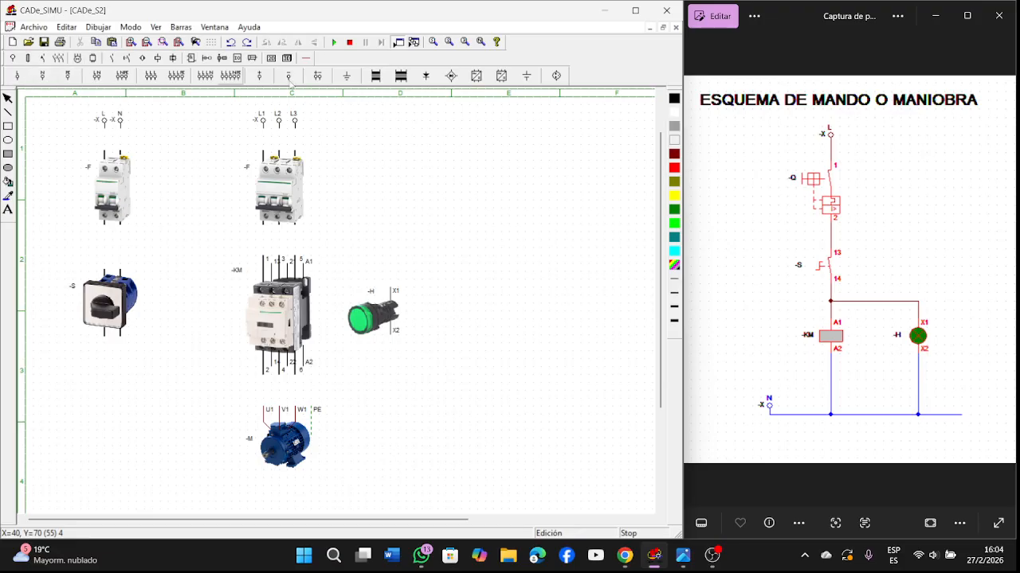
Draw a phase wire from supply terminal L to the upper phase terminal of the two-pole breaker.
left_click(307, 58)
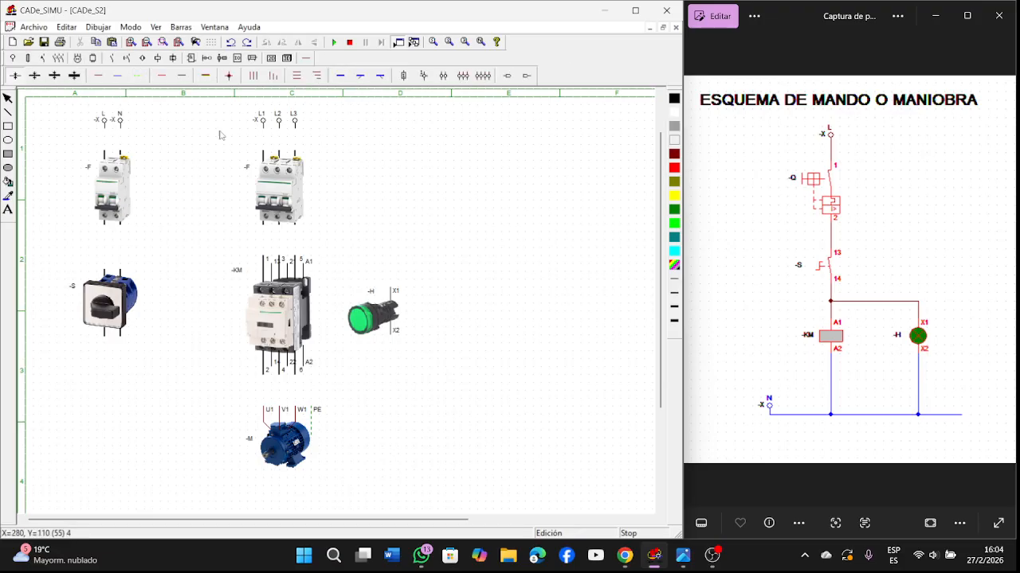
left_click(98, 75)
left_click(107, 131)
Draw a phase wire between the two-pole breaker's lower terminal and the rotary switch, and delete it.
left_click_drag(109, 251, 113, 269)
left_click(106, 246)
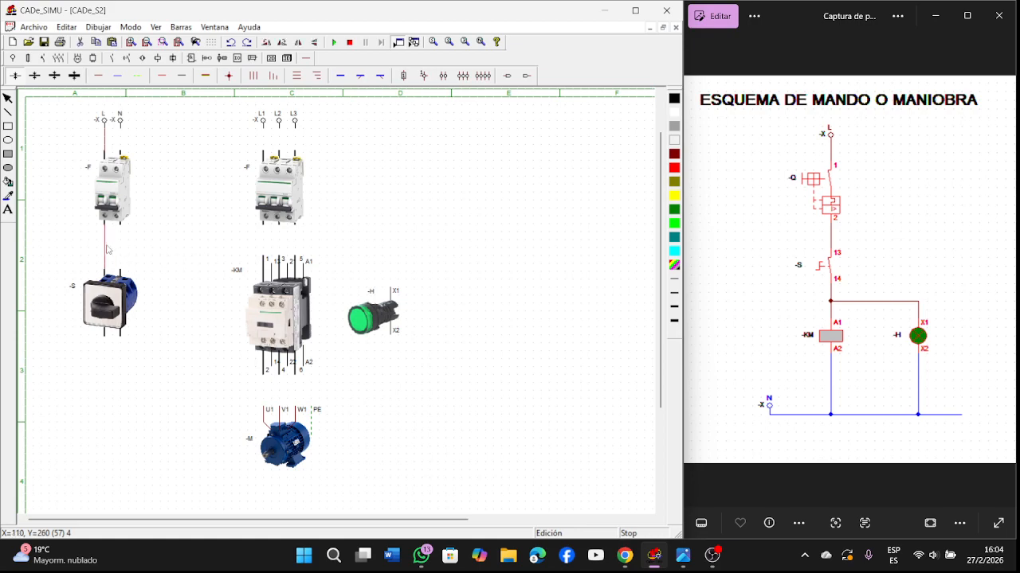
key("Delete")
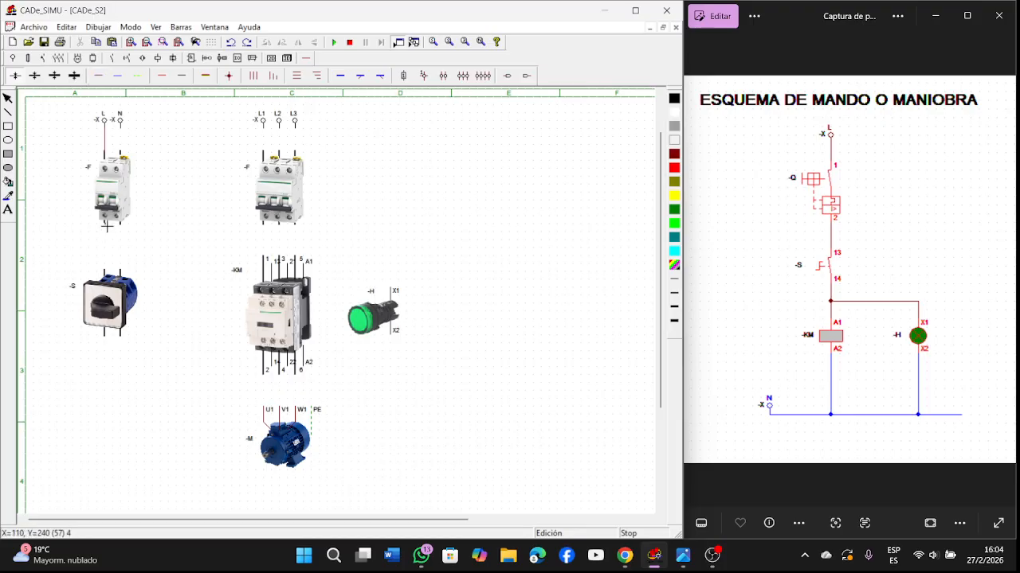
Wire the phase from the two-pole breaker's lower terminal through the rotary switch to contactor terminal A1 and lamp terminal X1.
left_click_drag(106, 225, 106, 257)
left_click_drag(106, 272, 106, 274)
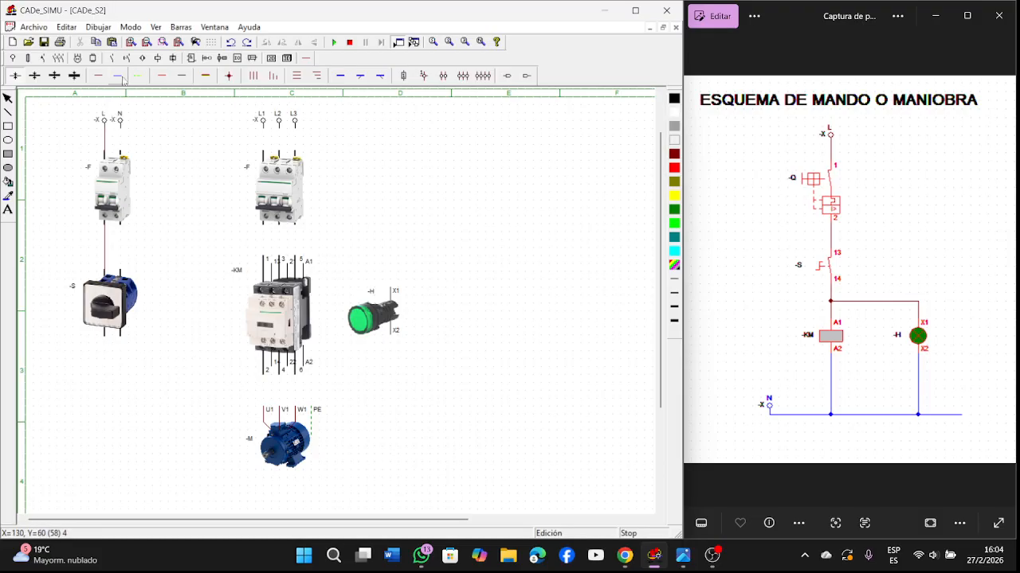
left_click(97, 78)
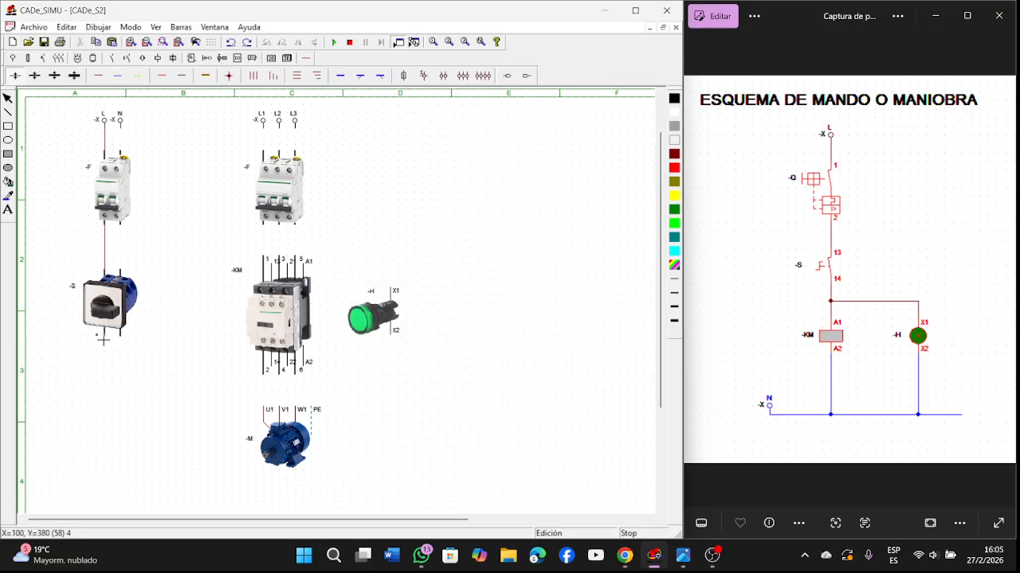
mouse_move(105, 339)
left_mouse_down()
mouse_move(110, 385)
mouse_move(230, 384)
mouse_move(195, 381)
mouse_move(185, 246)
mouse_move(311, 261)
mouse_move(305, 239)
mouse_move(309, 261)
left_mouse_up()
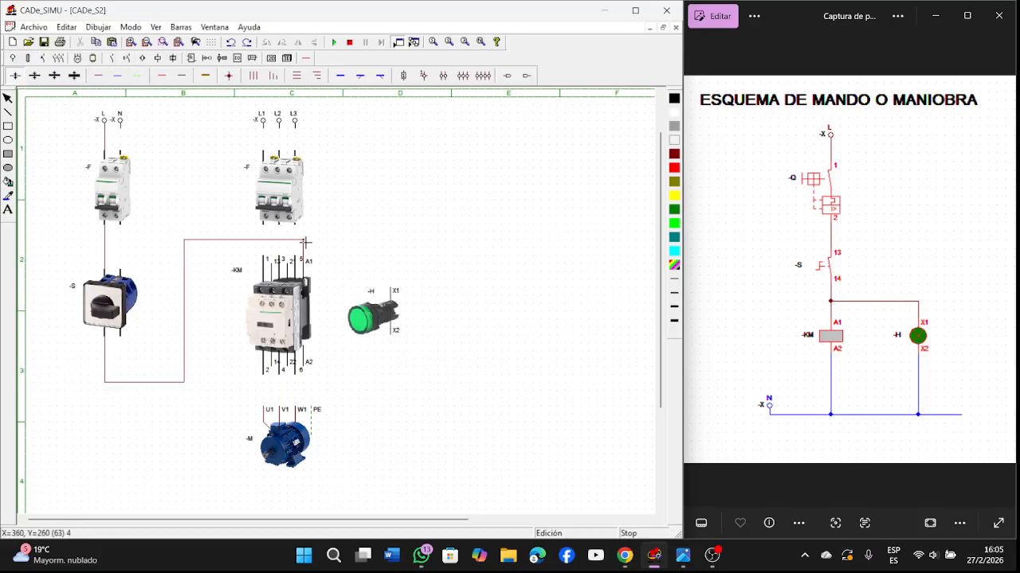
mouse_move(308, 245)
left_mouse_down()
mouse_move(398, 253)
mouse_move(397, 280)
left_mouse_up()
Wire the neutral from supply terminal N through the two-pole breaker to contactor terminal A2 and lamp terminal X2.
left_click_drag(121, 132, 127, 150)
mouse_move(126, 231)
left_mouse_down()
mouse_move(135, 262)
mouse_move(208, 254)
left_mouse_up()
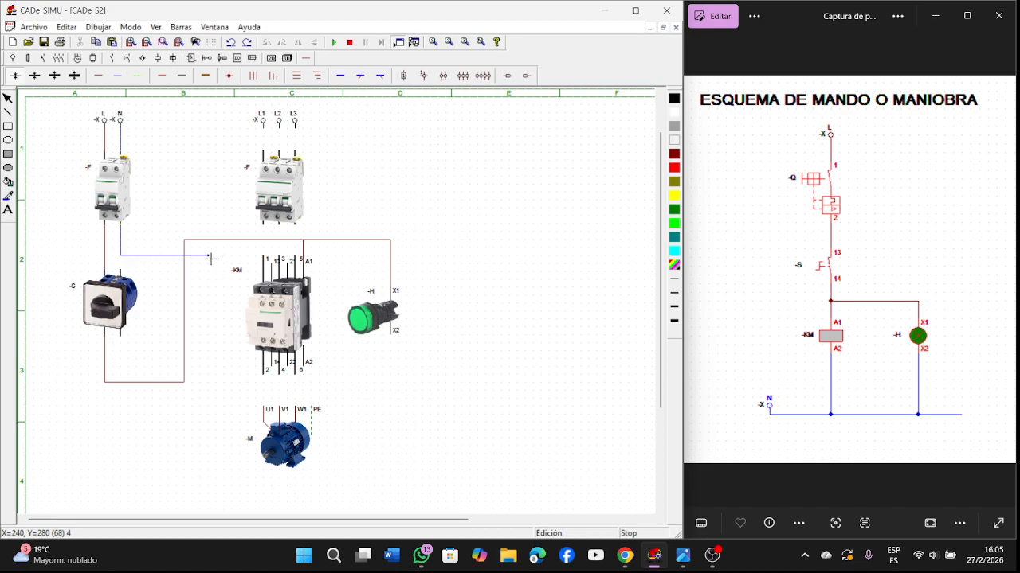
mouse_move(211, 258)
left_mouse_down()
mouse_move(226, 390)
mouse_move(212, 391)
mouse_move(303, 391)
mouse_move(307, 378)
left_mouse_up()
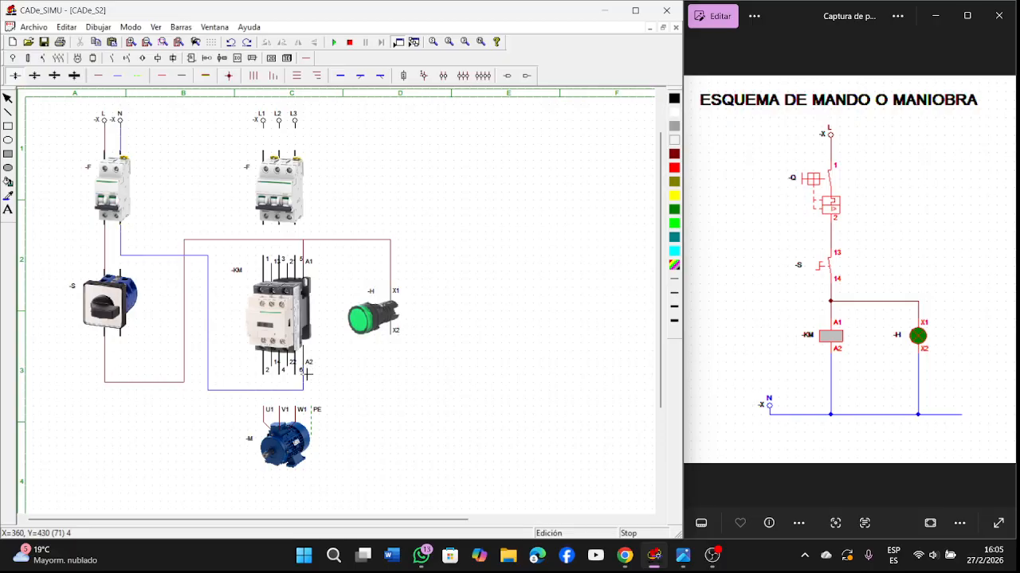
left_click_drag(307, 391, 398, 390)
left_click_drag(390, 335, 391, 375)
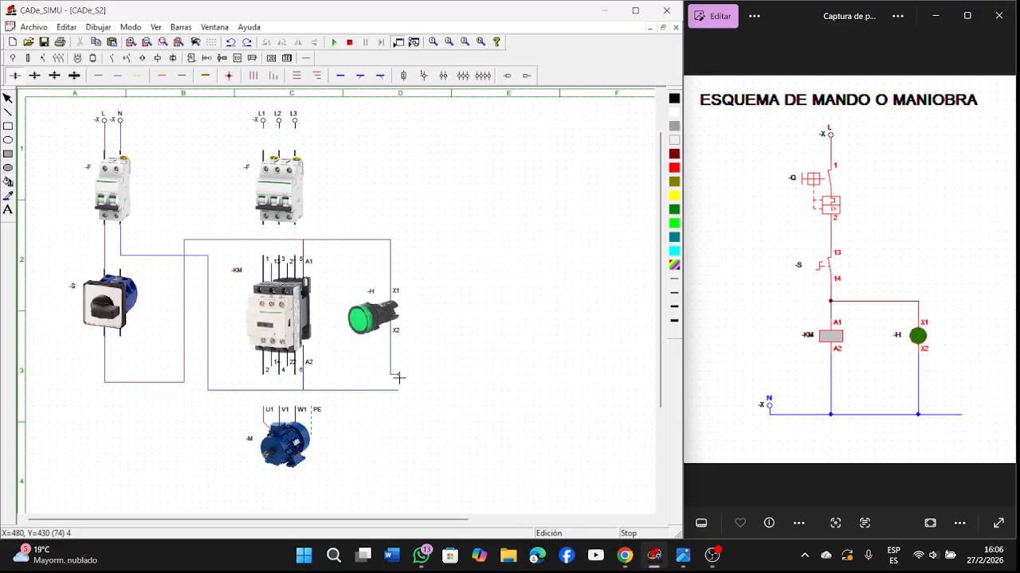
left_click_drag(399, 374, 398, 390)
Bring up the reference power diagram and wire L1, L2 and L3 through the three-pole breaker and contactor to motor terminals U1, V1 and W1.
left_click_drag(907, 431, 731, 425)
left_click_drag(930, 390, 717, 418)
left_click_drag(876, 388, 785, 405)
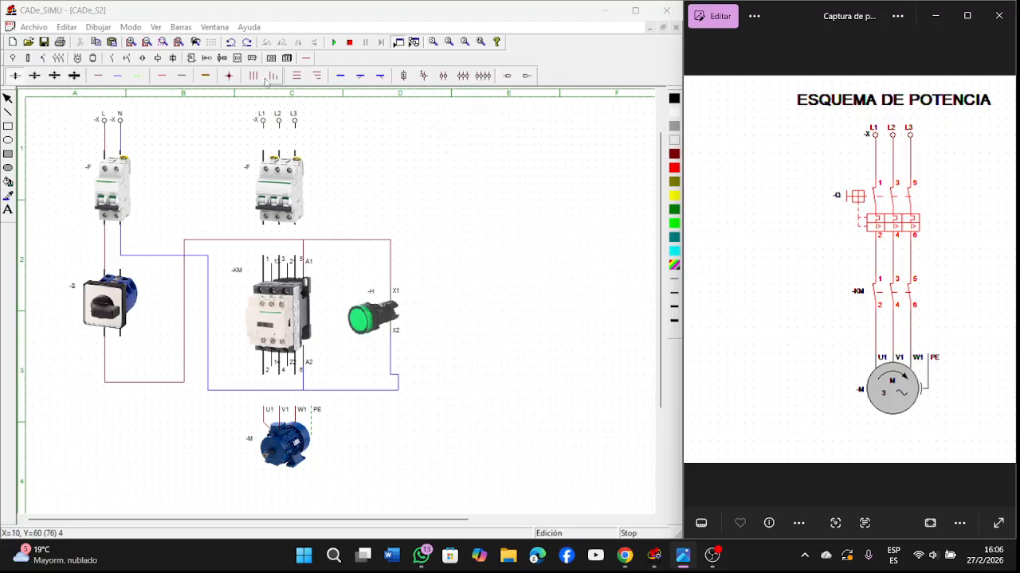
left_click(229, 75)
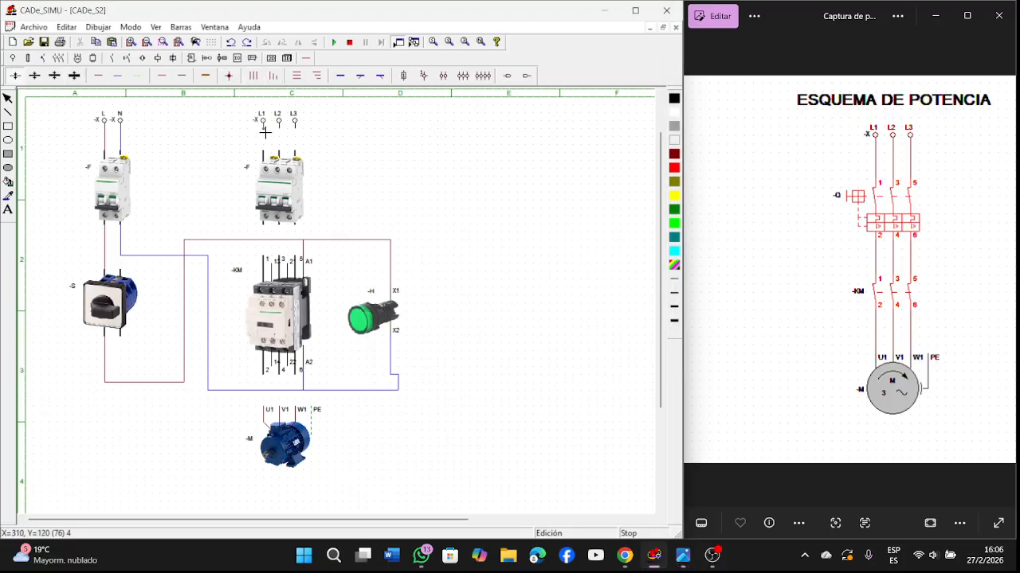
left_click_drag(265, 132, 266, 149)
left_click_drag(265, 377, 272, 403)
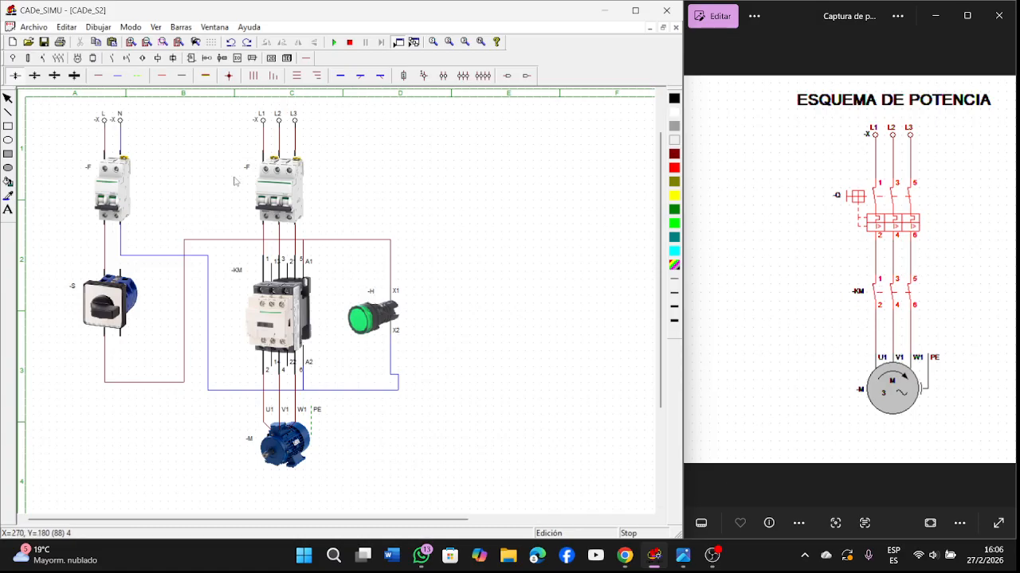
Run the simulation, close both breakers, and turn the rotary switch on and off to test the contactor, lamp and motor.
left_click(335, 43)
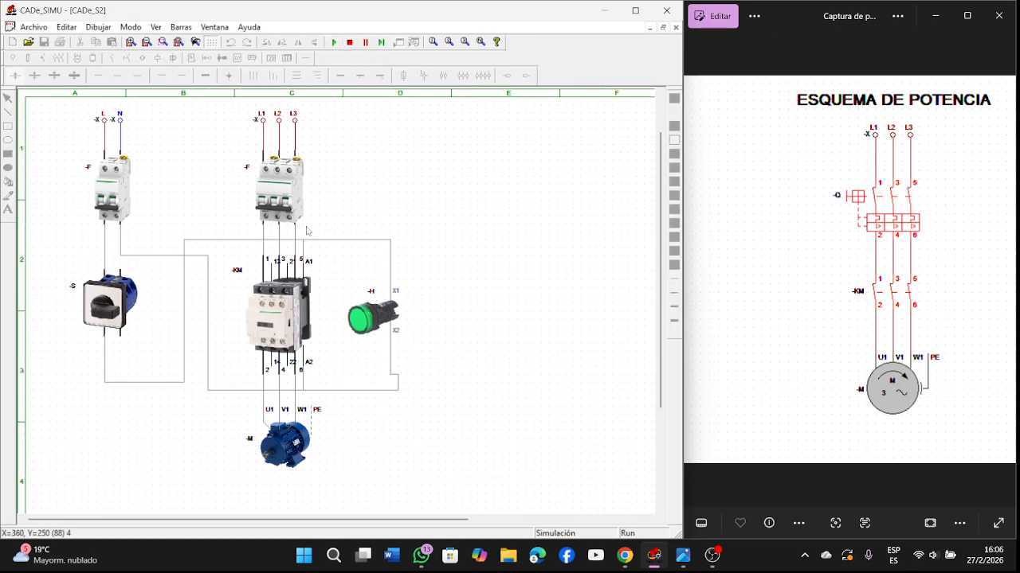
left_click(109, 201)
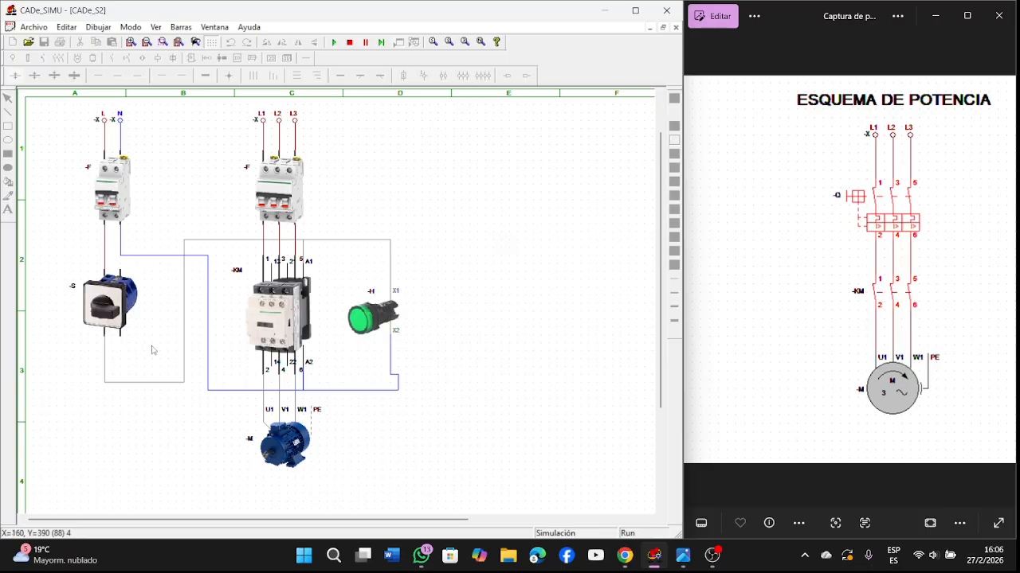
left_click(112, 316)
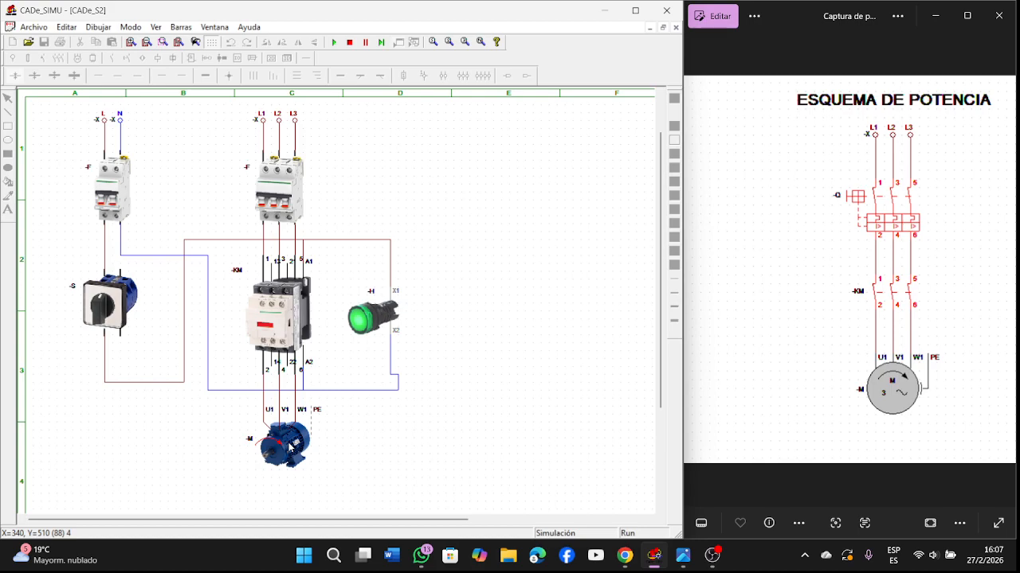
left_click(104, 321)
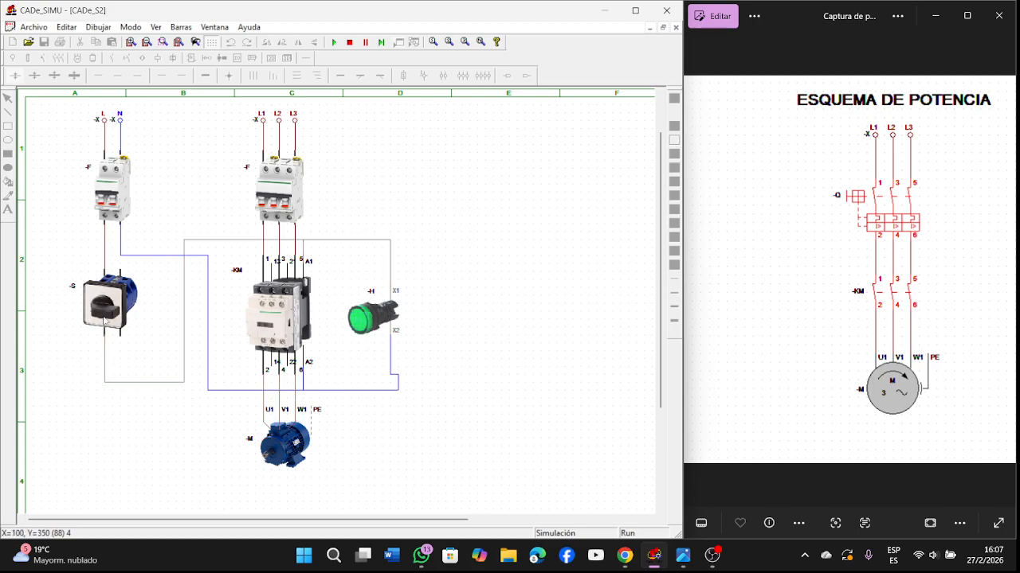